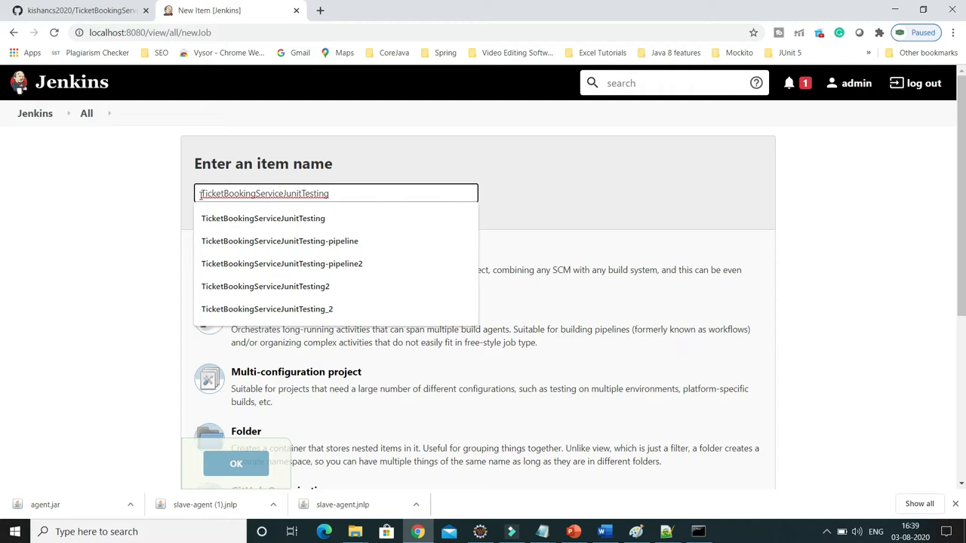
Create a freestyle project named TicketBookingServiceJunitTesting.
{"action": "left_click", "coordinate": [200, 195]}
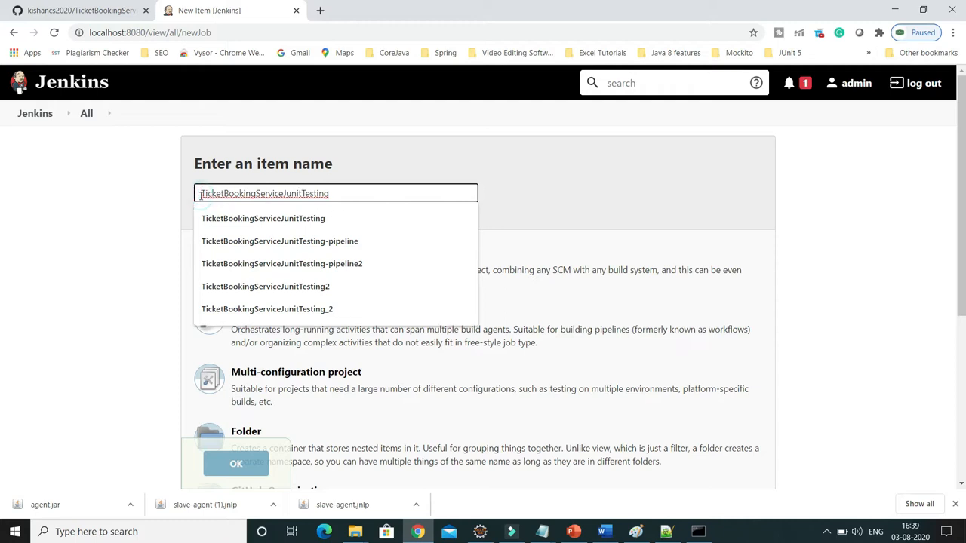
{"action": "left_click", "coordinate": [366, 147]}
{"action": "left_click", "coordinate": [278, 270]}
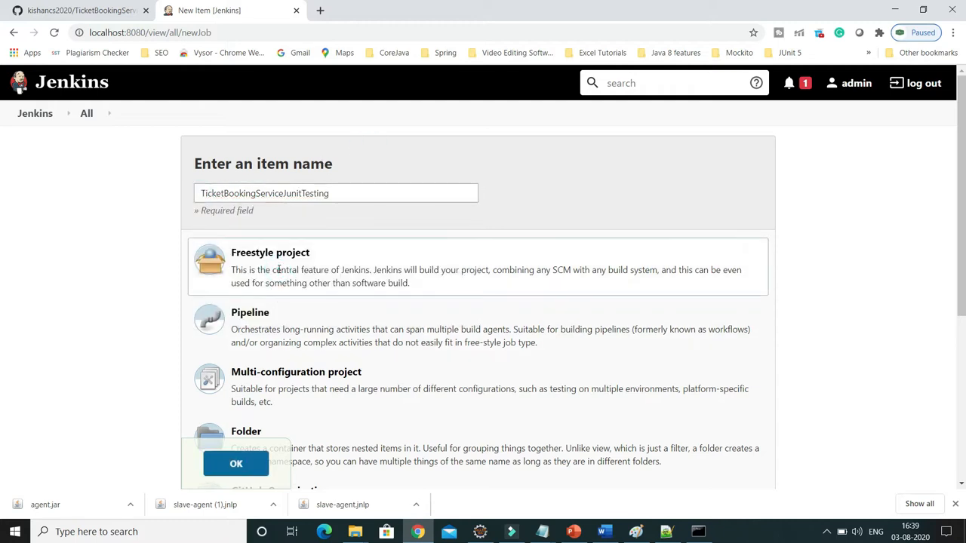
{"action": "left_click", "coordinate": [235, 463]}
Mark the job as a GitHub project and set its project URL to the TicketBookingServiceJunitTesting repository address copied from GitHub.
{"action": "left_click", "coordinate": [110, 15]}
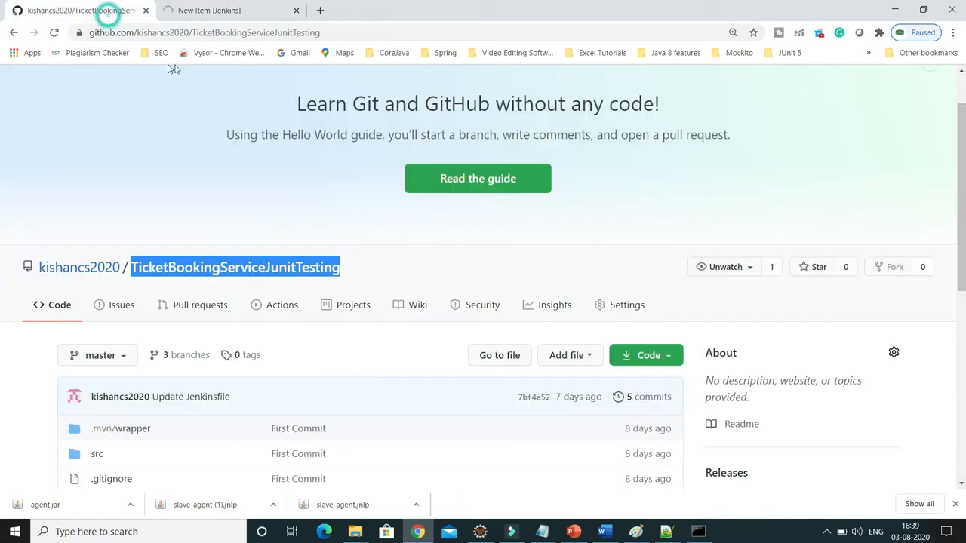
{"action": "left_click", "coordinate": [215, 34]}
{"action": "right_click", "coordinate": [216, 34]}
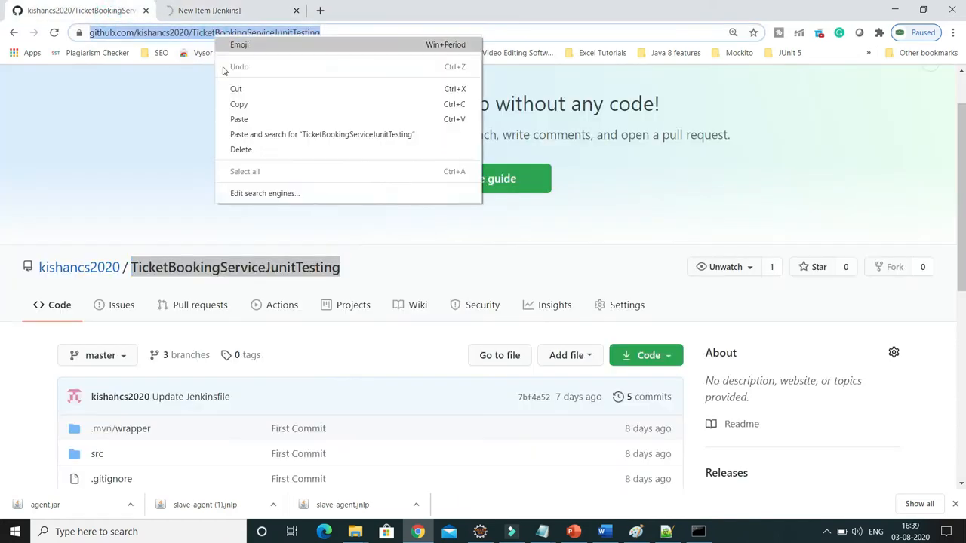
{"action": "left_click", "coordinate": [235, 104]}
{"action": "left_click", "coordinate": [281, 13]}
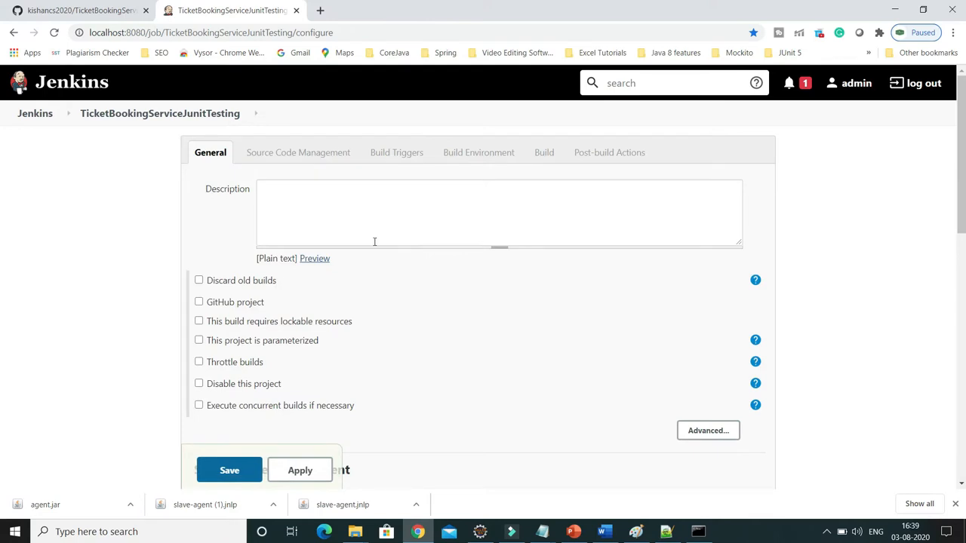
{"action": "scroll", "coordinate": [373, 243], "scroll_direction": "down", "scroll_amount": 1}
{"action": "left_click", "coordinate": [199, 240]}
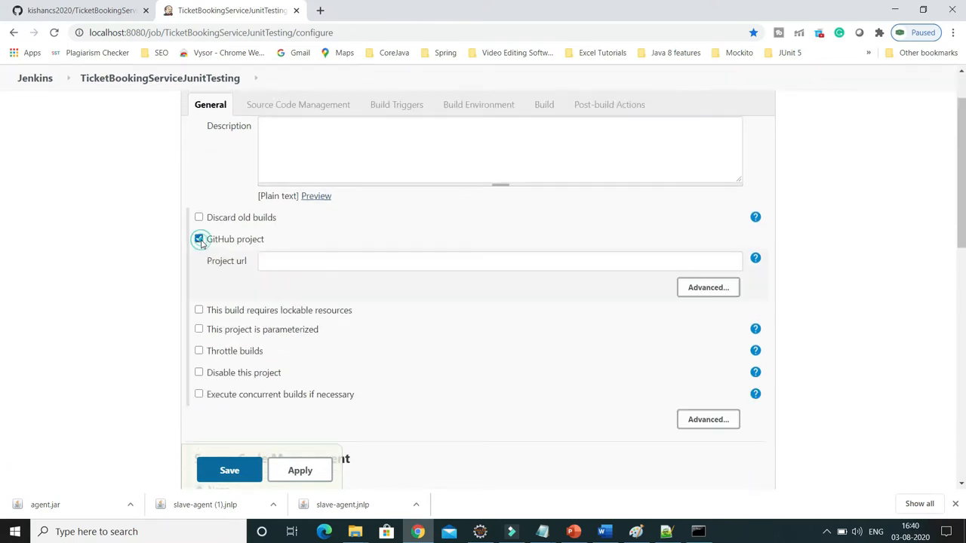
{"action": "left_click", "coordinate": [297, 261]}
{"action": "key", "text": "ctrl+v"}
Set source code management to Git using the HTTPS clone URL copied from the TicketBookingServiceJunitTesting repository on GitHub.
{"action": "scroll", "coordinate": [298, 259], "scroll_direction": "down", "scroll_amount": 1}
{"action": "scroll", "coordinate": [298, 259], "scroll_direction": "down", "scroll_amount": 3}
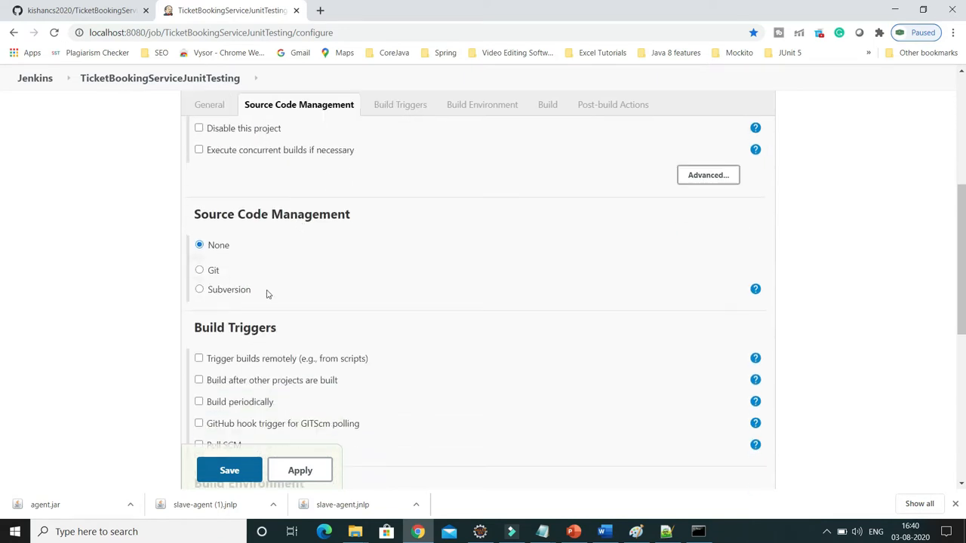
{"action": "left_click", "coordinate": [200, 262]}
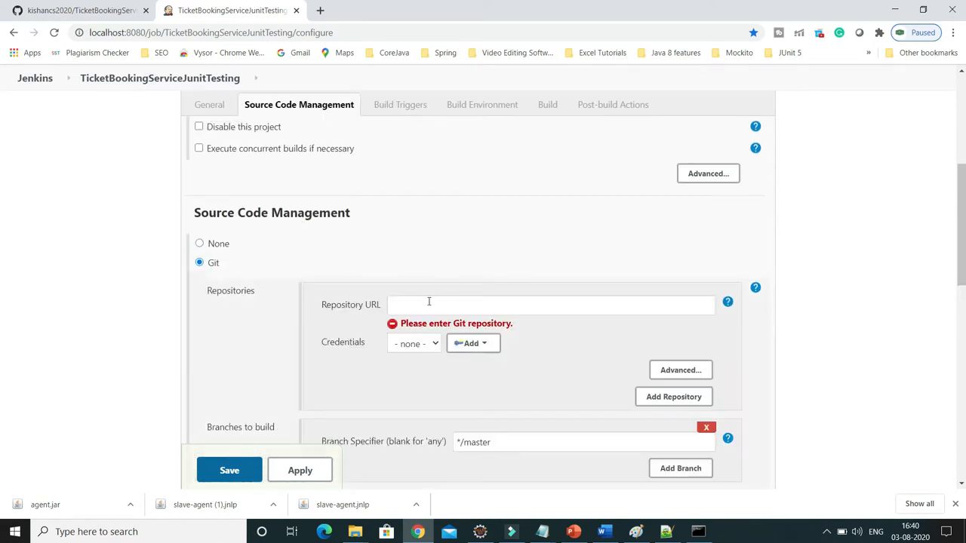
{"action": "left_click", "coordinate": [96, 10]}
{"action": "left_click", "coordinate": [666, 355]}
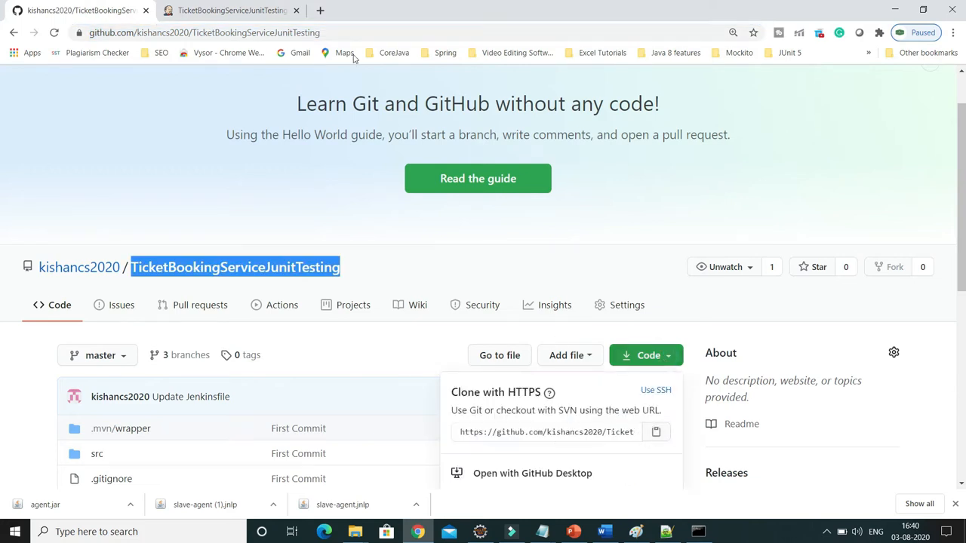
{"action": "left_click", "coordinate": [230, 10]}
{"action": "left_click", "coordinate": [452, 308]}
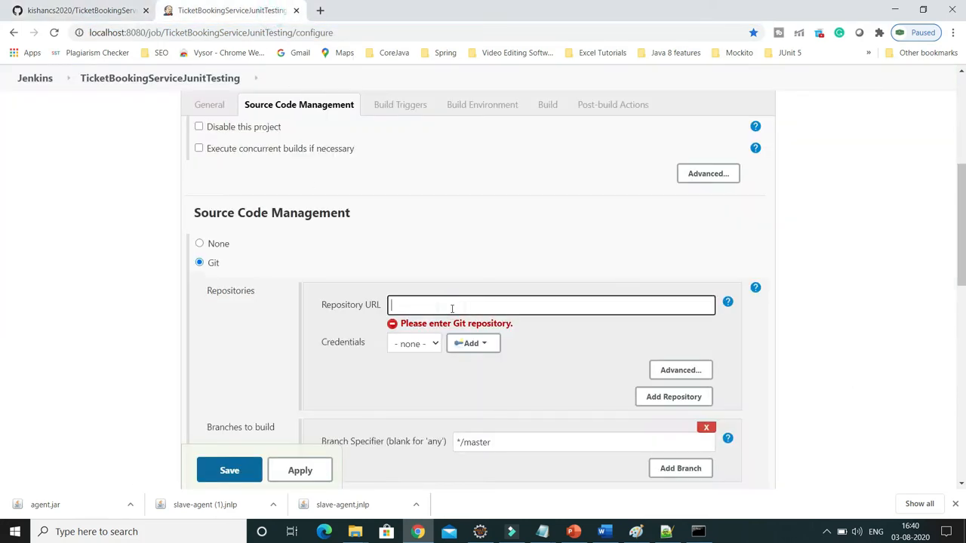
{"action": "key", "text": "ctrl+v"}
{"action": "left_click", "coordinate": [419, 386]}
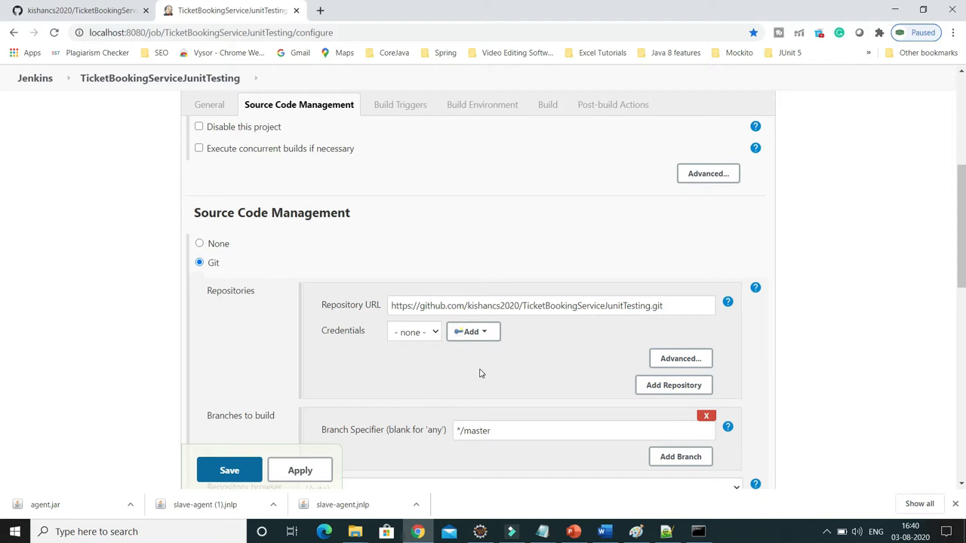
{"action": "scroll", "coordinate": [480, 372], "scroll_direction": "down", "scroll_amount": 1}
{"action": "triple_click", "coordinate": [527, 371]}
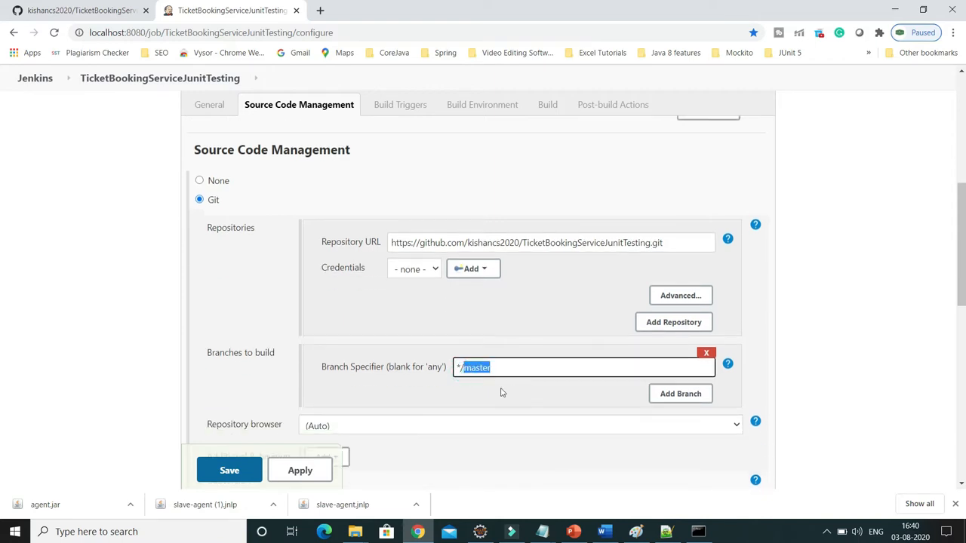
Add a build step invoking top-level Maven targets with Maven version MAVEN_HOME and the goals clean package.
{"action": "scroll", "coordinate": [494, 377], "scroll_direction": "down", "scroll_amount": 4}
{"action": "scroll", "coordinate": [493, 381], "scroll_direction": "down", "scroll_amount": 5}
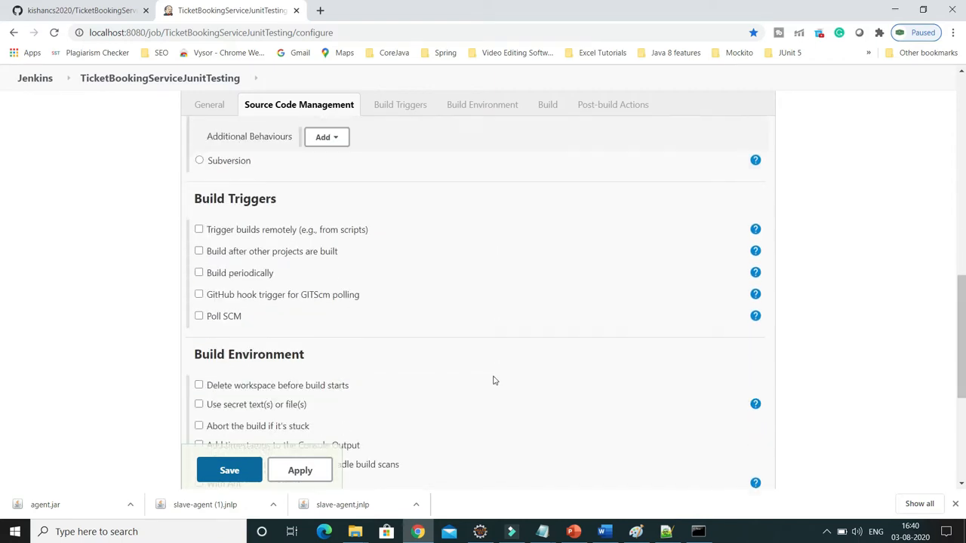
{"action": "left_click", "coordinate": [264, 310]}
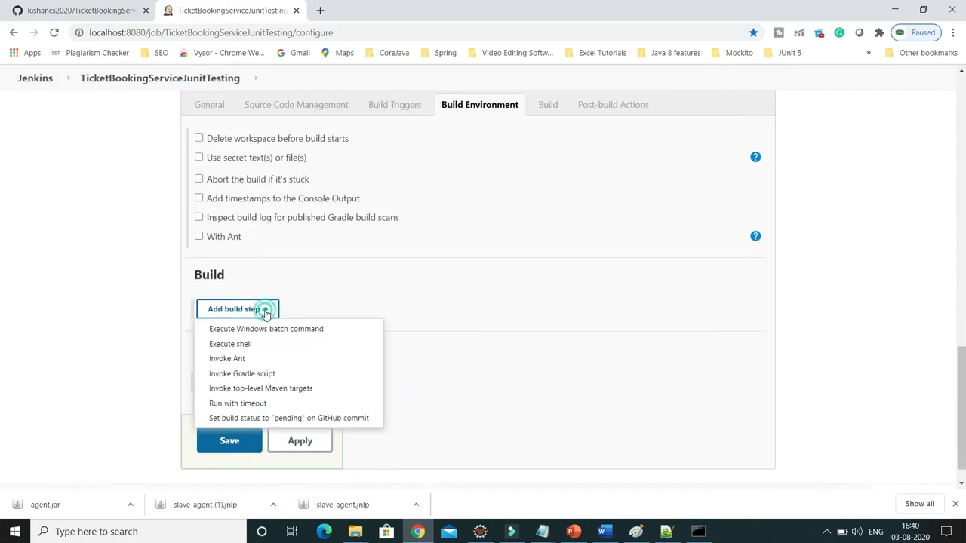
{"action": "left_click", "coordinate": [289, 389]}
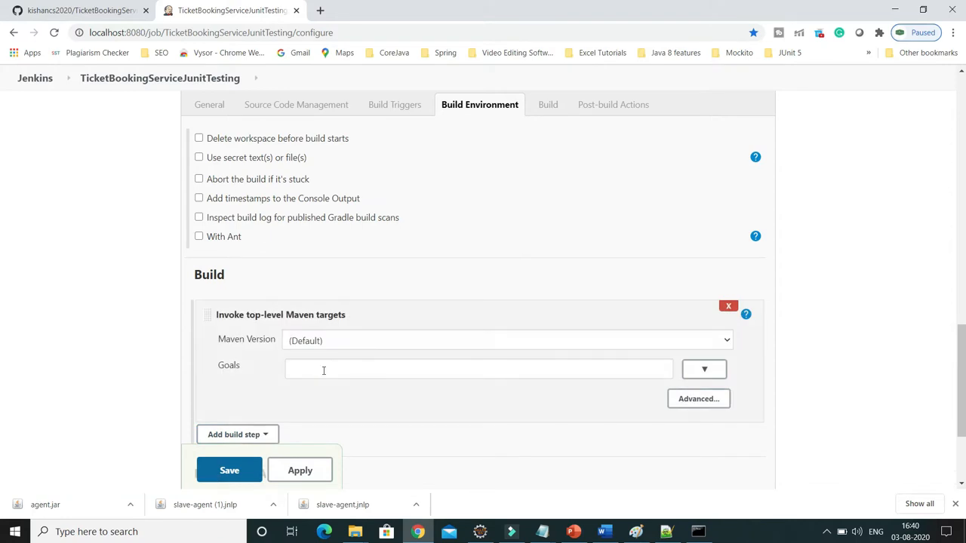
{"action": "left_click", "coordinate": [322, 370]}
{"action": "left_click", "coordinate": [323, 343]}
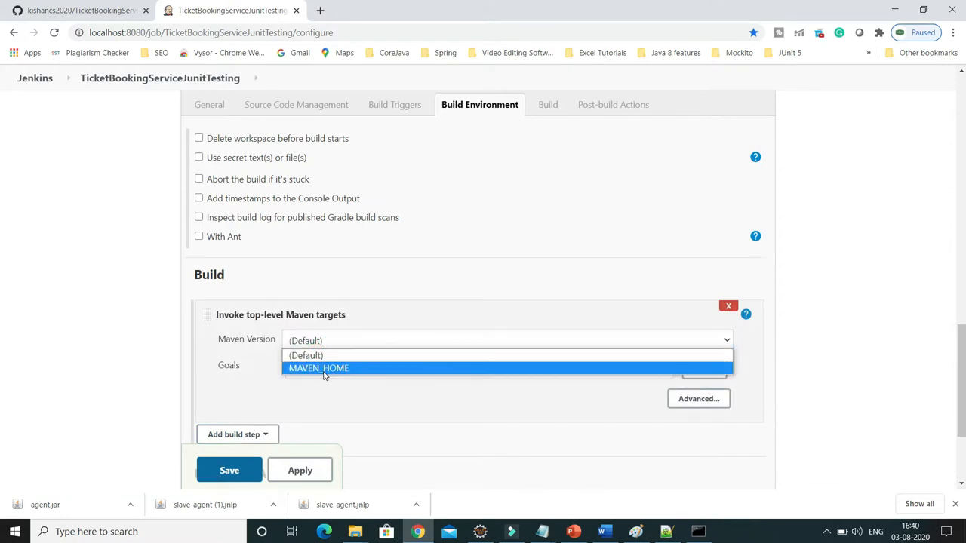
{"action": "left_click", "coordinate": [336, 369]}
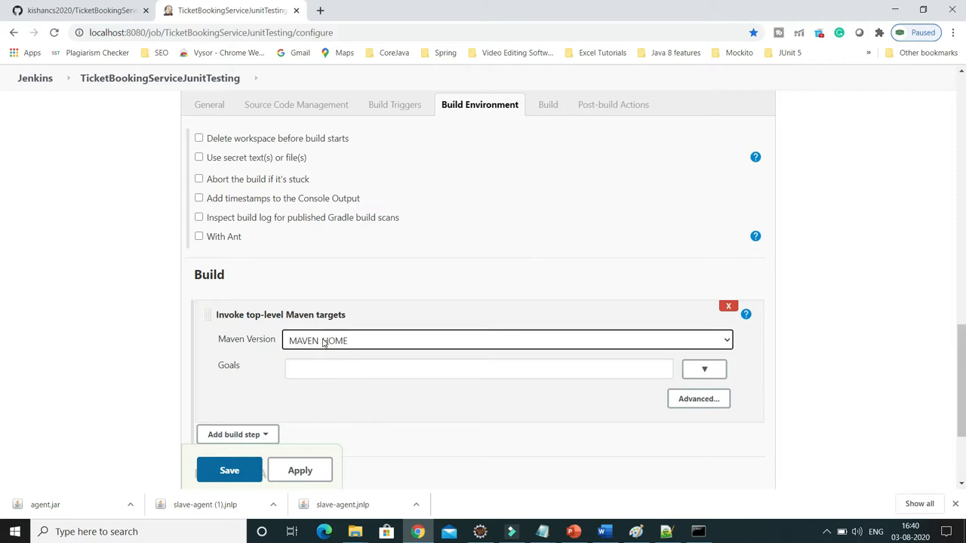
{"action": "left_click", "coordinate": [319, 367]}
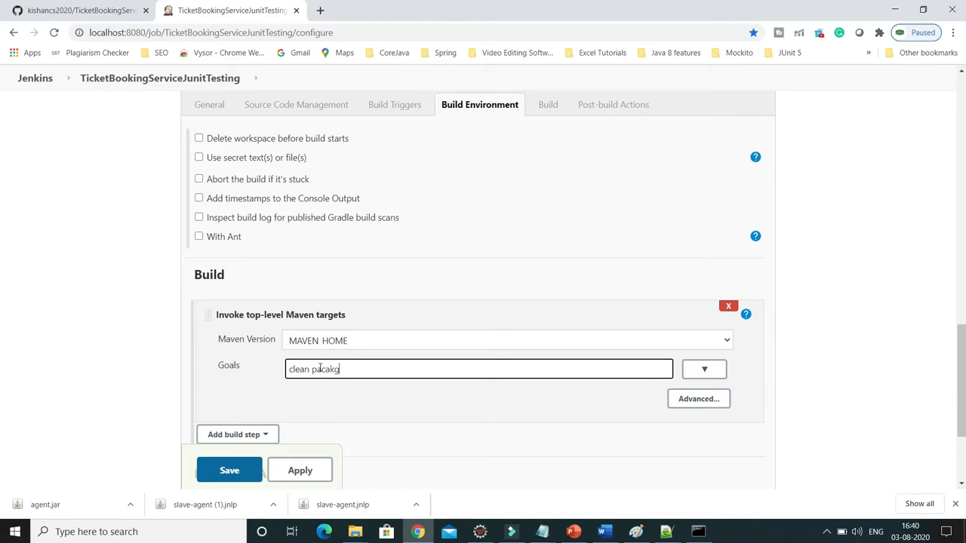
{"action": "left_click", "coordinate": [359, 402]}
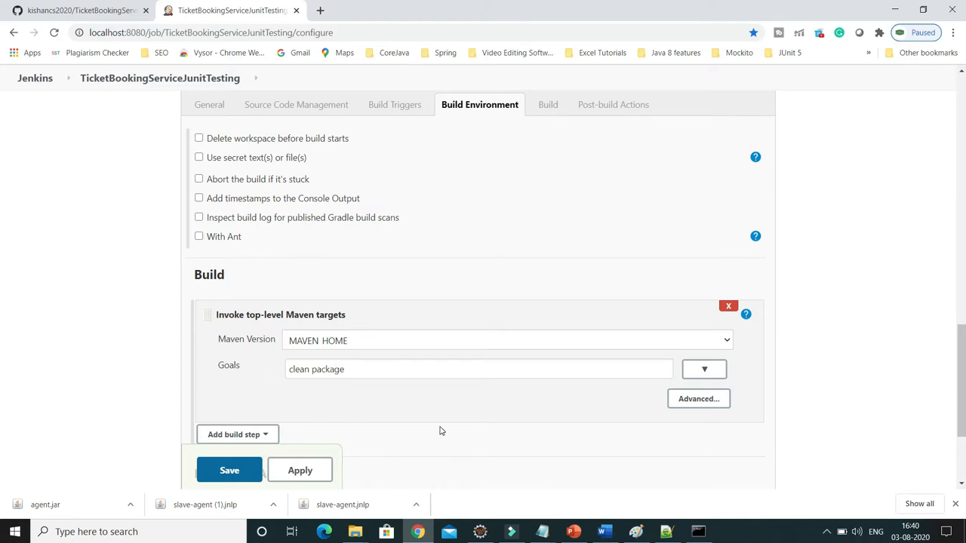
Apply and save the job configuration and start a build of the job.
{"action": "scroll", "coordinate": [476, 408], "scroll_direction": "down", "scroll_amount": 1}
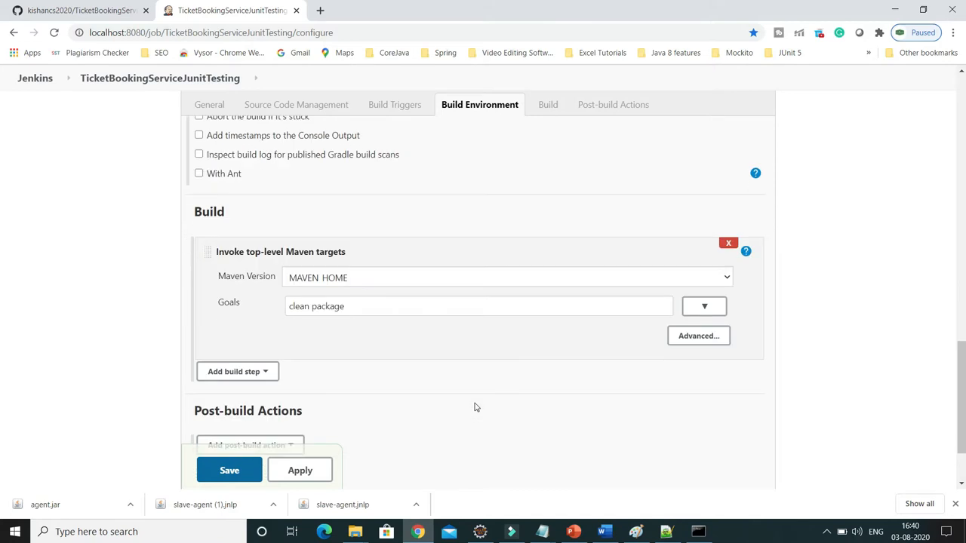
{"action": "scroll", "coordinate": [475, 407], "scroll_direction": "down", "scroll_amount": 2}
{"action": "left_click", "coordinate": [300, 411]}
{"action": "left_click", "coordinate": [253, 412]}
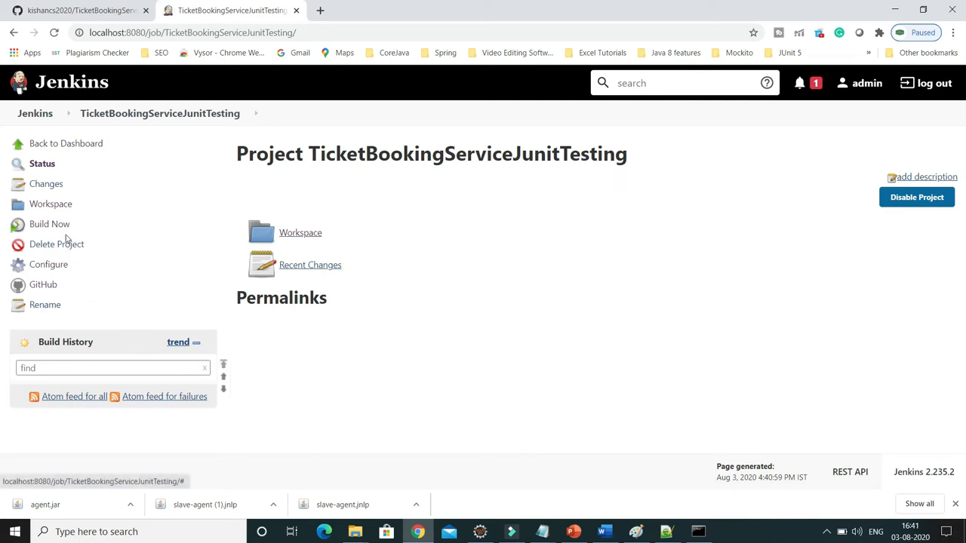
{"action": "left_click", "coordinate": [51, 223]}
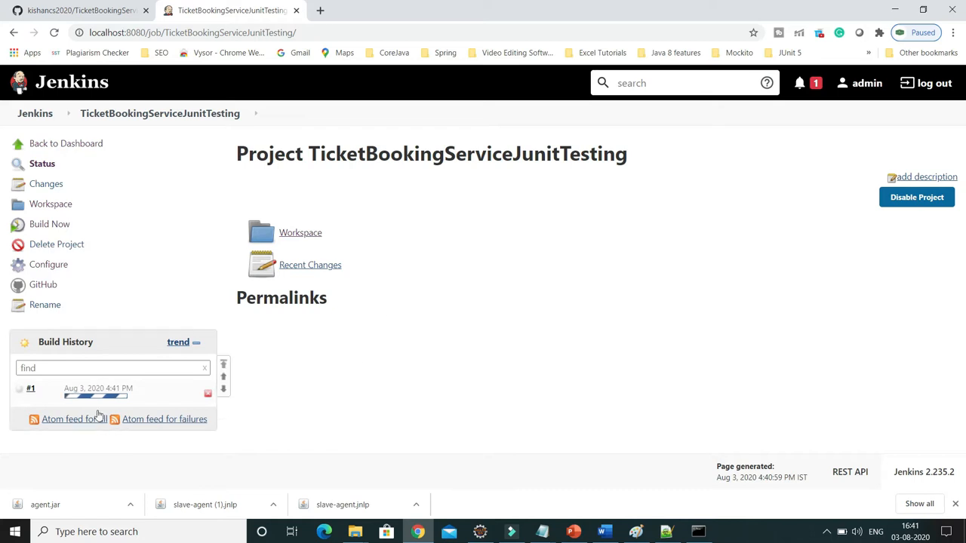
Examine the running build's console output, from the checkout through the test run to the final build result.
{"action": "left_click", "coordinate": [98, 400]}
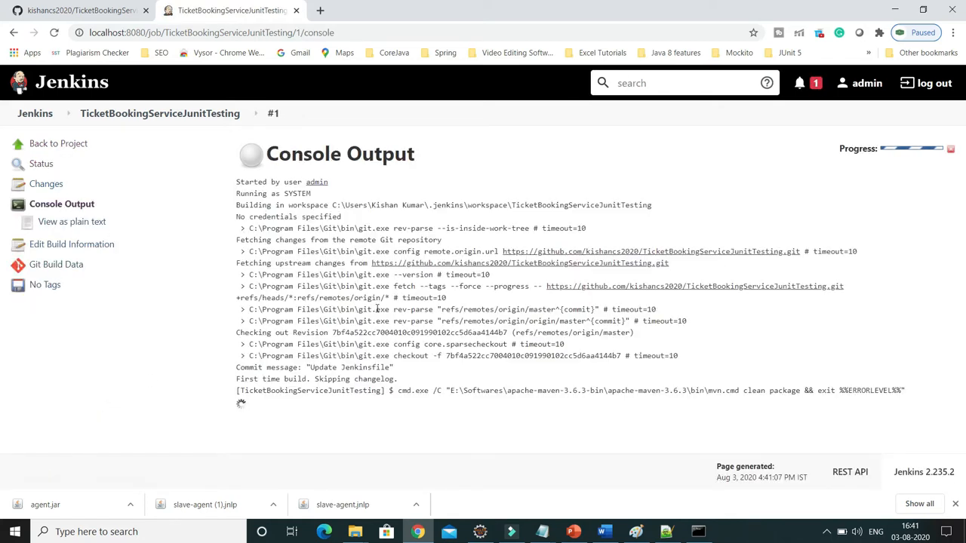
{"action": "left_click_drag", "start_coordinate": [334, 184], "coordinate": [343, 189]}
{"action": "left_click", "coordinate": [406, 185]}
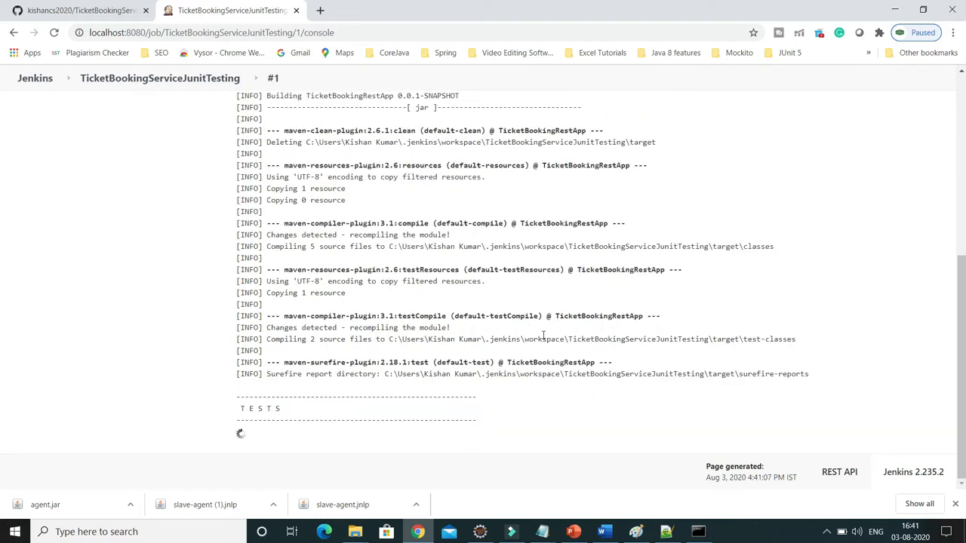
{"action": "scroll", "coordinate": [543, 335], "scroll_direction": "up", "scroll_amount": 5}
{"action": "scroll", "coordinate": [543, 335], "scroll_direction": "down", "scroll_amount": 15}
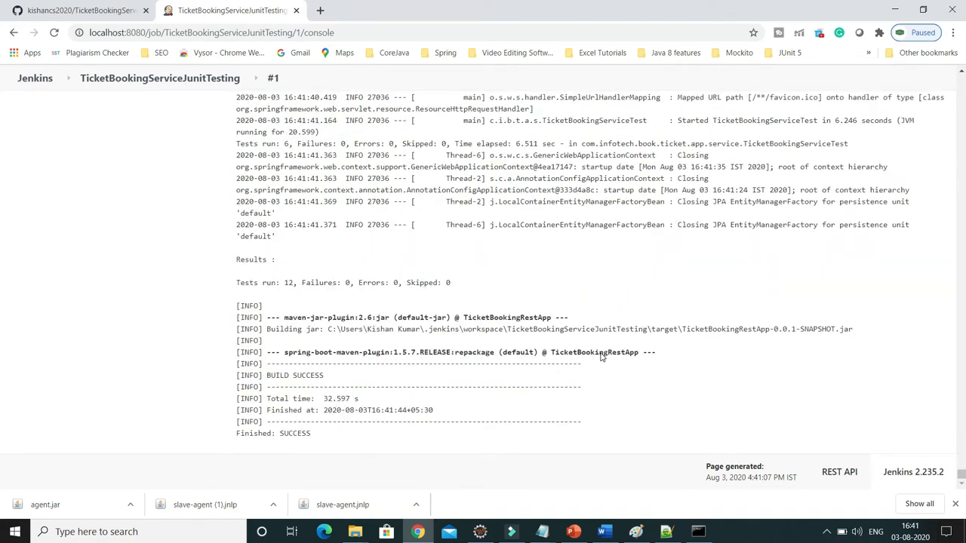
{"action": "double_click", "coordinate": [294, 433]}
{"action": "scroll", "coordinate": [349, 408], "scroll_direction": "up", "scroll_amount": 5}
{"action": "scroll", "coordinate": [350, 408], "scroll_direction": "up", "scroll_amount": 15}
{"action": "left_click_drag", "start_coordinate": [962, 445], "coordinate": [948, 58]}
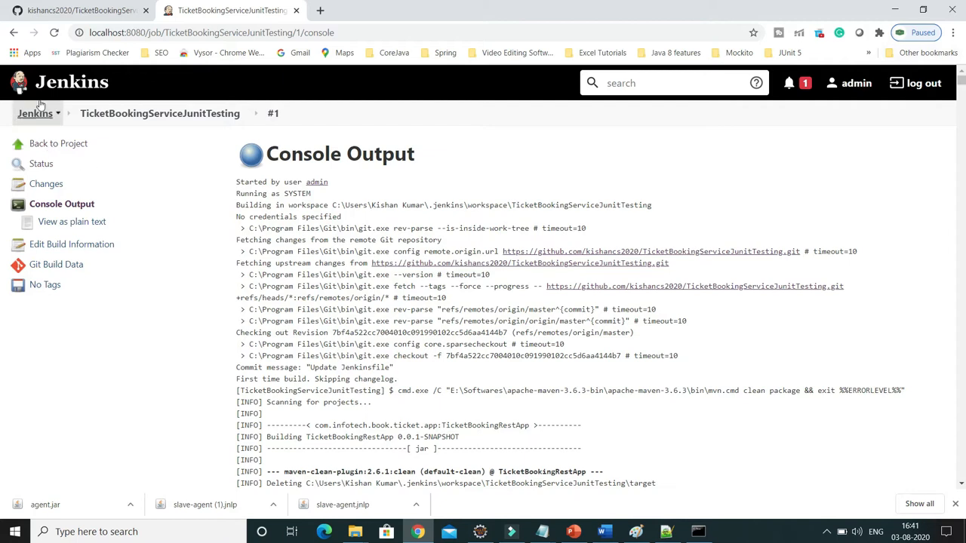
Create a new node named slave1 as a permanent agent in the Jenkins node management.
{"action": "left_click", "coordinate": [36, 113]}
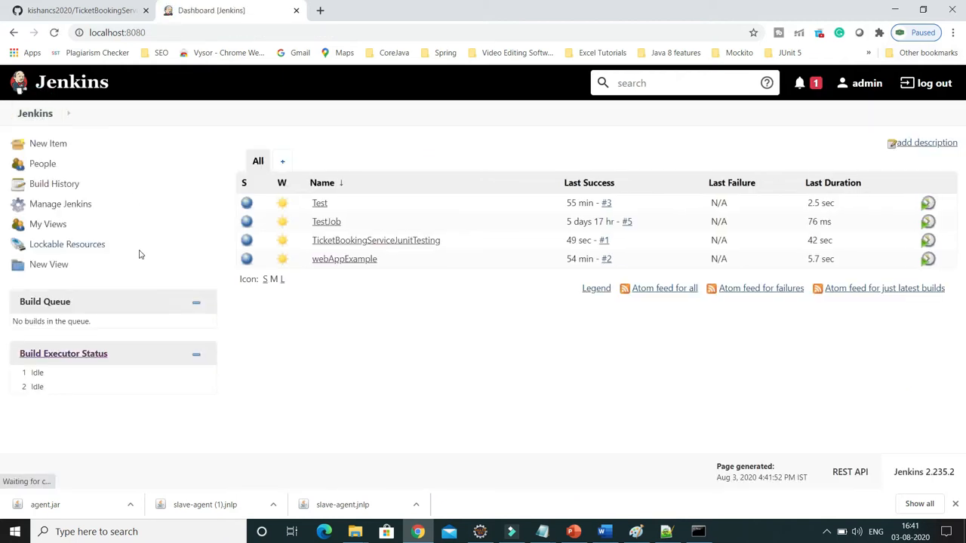
{"action": "left_click", "coordinate": [59, 205]}
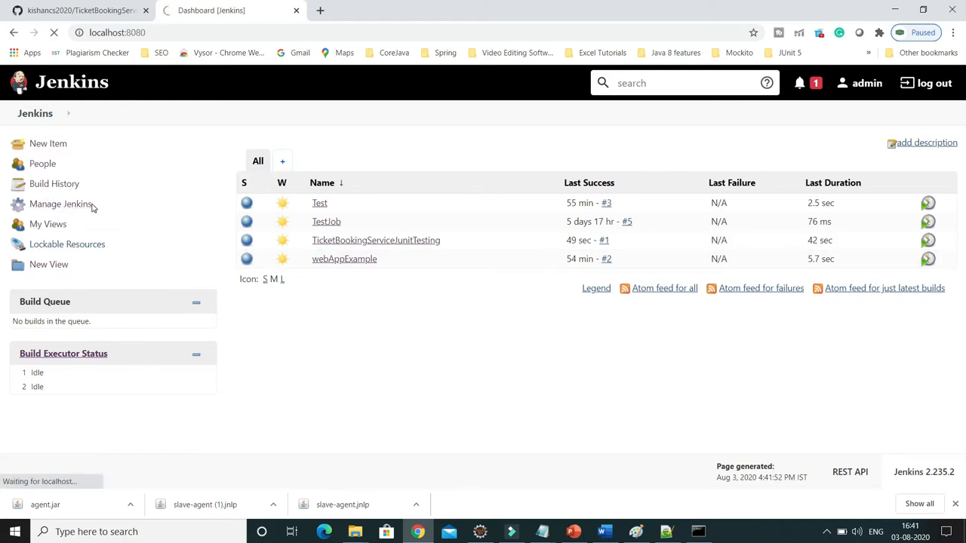
{"action": "scroll", "coordinate": [317, 271], "scroll_direction": "down", "scroll_amount": 1}
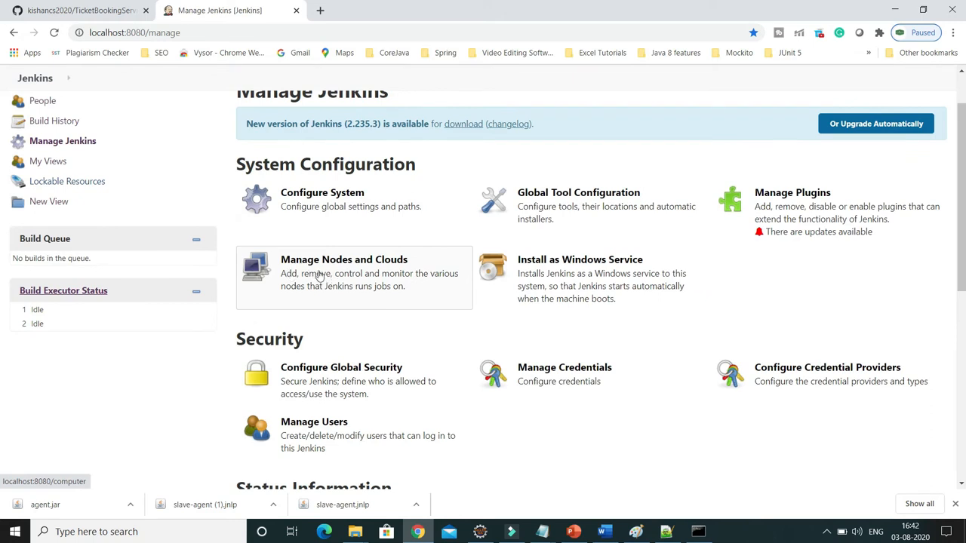
{"action": "left_click", "coordinate": [359, 265]}
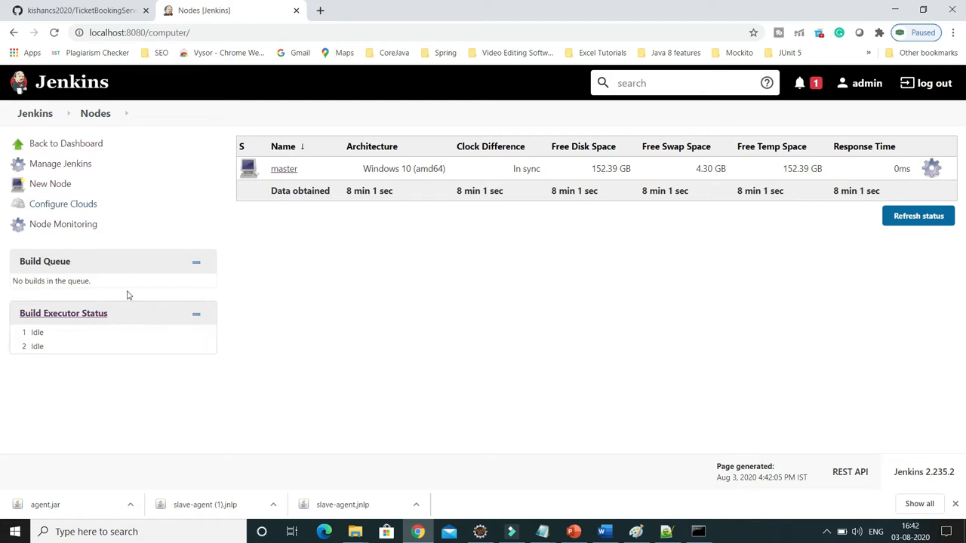
{"action": "left_click", "coordinate": [48, 187]}
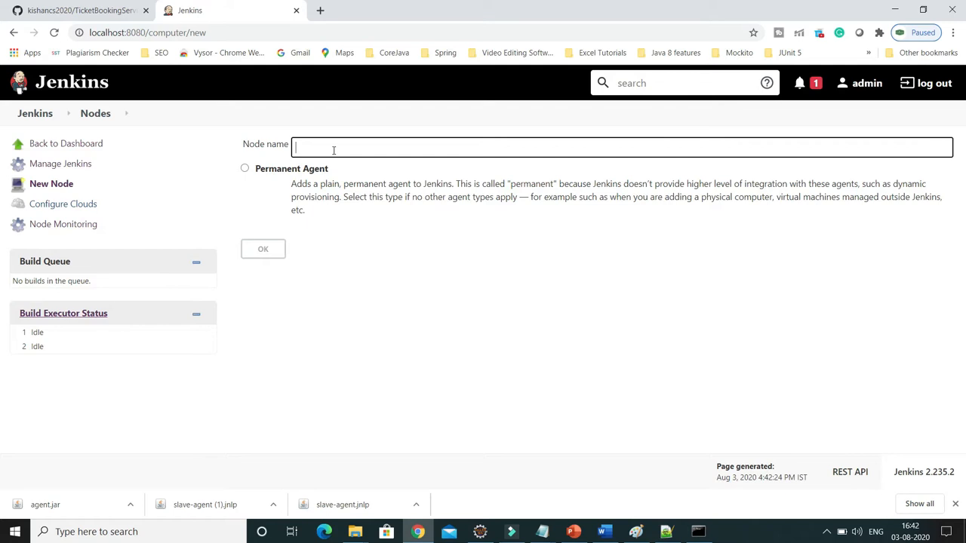
{"action": "type", "text": "sav"}
{"action": "double_click", "coordinate": [334, 147]}
{"action": "left_click", "coordinate": [245, 169]}
{"action": "left_click", "coordinate": [268, 252]}
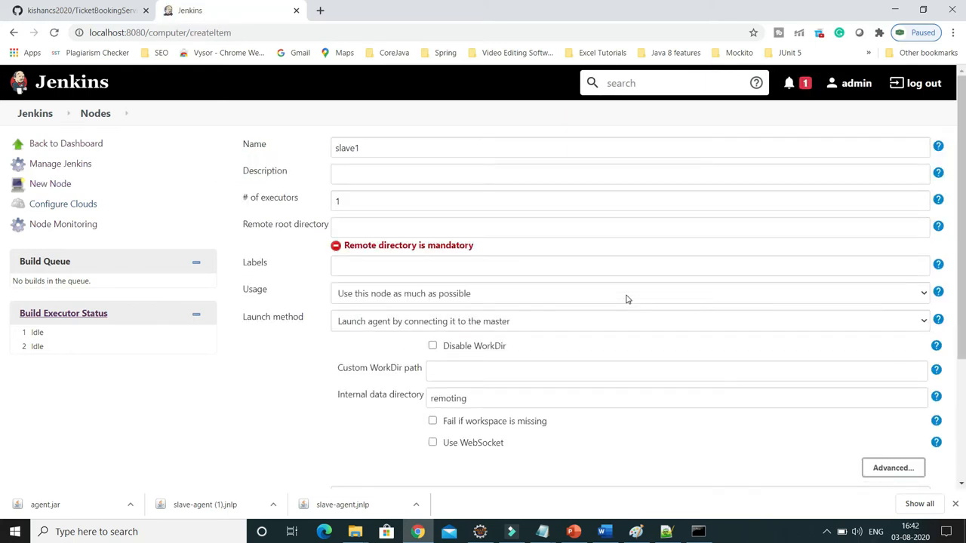
Give the slave1 node the description Jenkins Slave and set its number of executors to 2.
{"action": "left_click", "coordinate": [368, 175]}
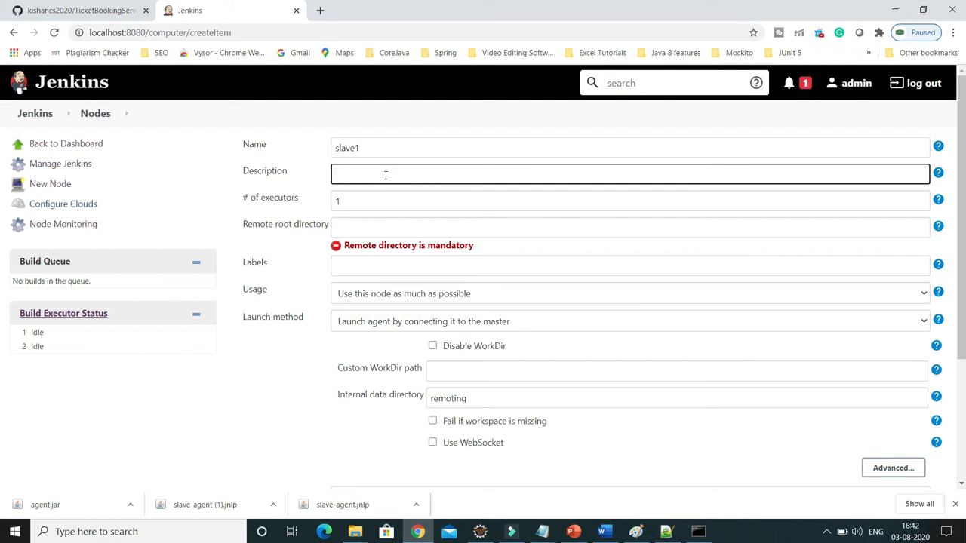
{"action": "type", "text": "Jenkins Slave"}
{"action": "left_click", "coordinate": [352, 198]}
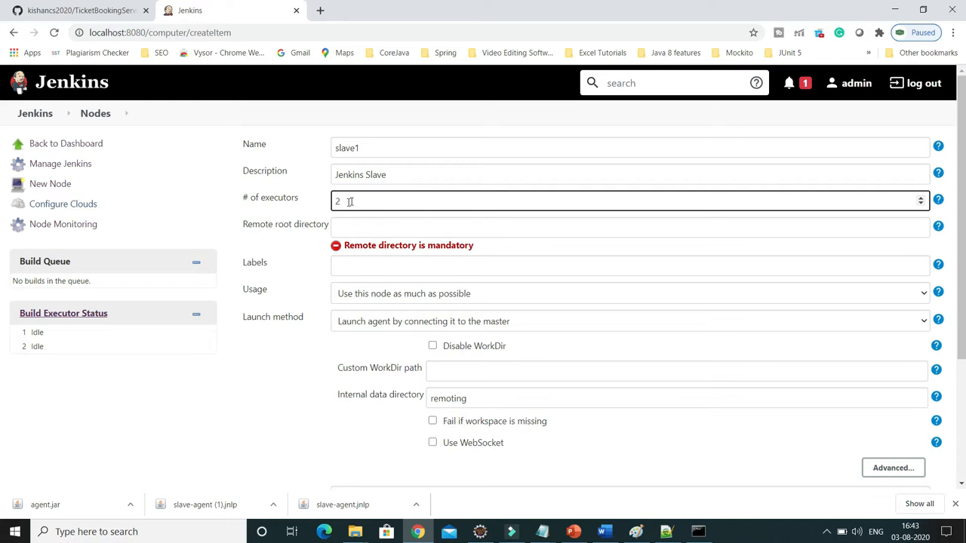
{"action": "left_click", "coordinate": [219, 237]}
Set the remote root directory to D:\agent\WorkSpace, copying the path from the WorkSpace folder in File Explorer.
{"action": "left_click", "coordinate": [348, 225]}
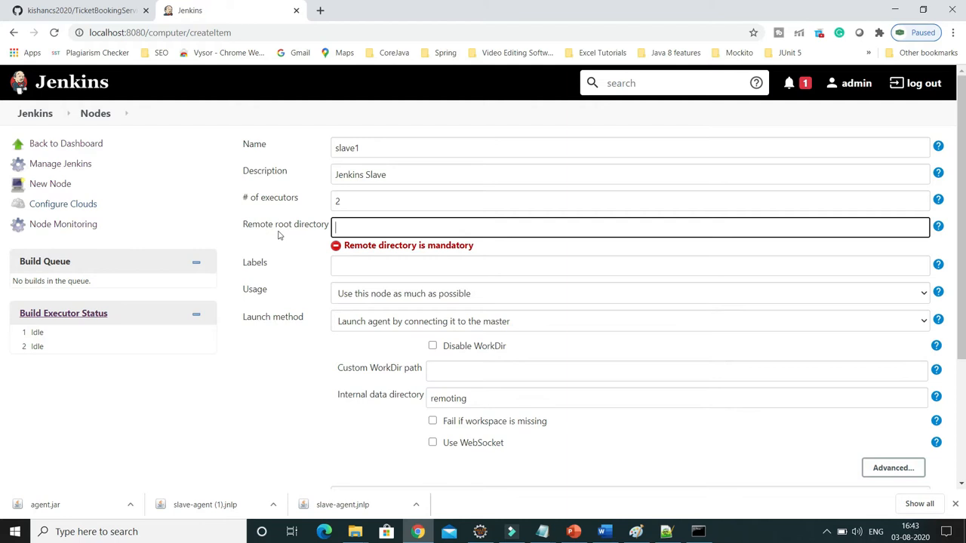
{"action": "left_click", "coordinate": [355, 534]}
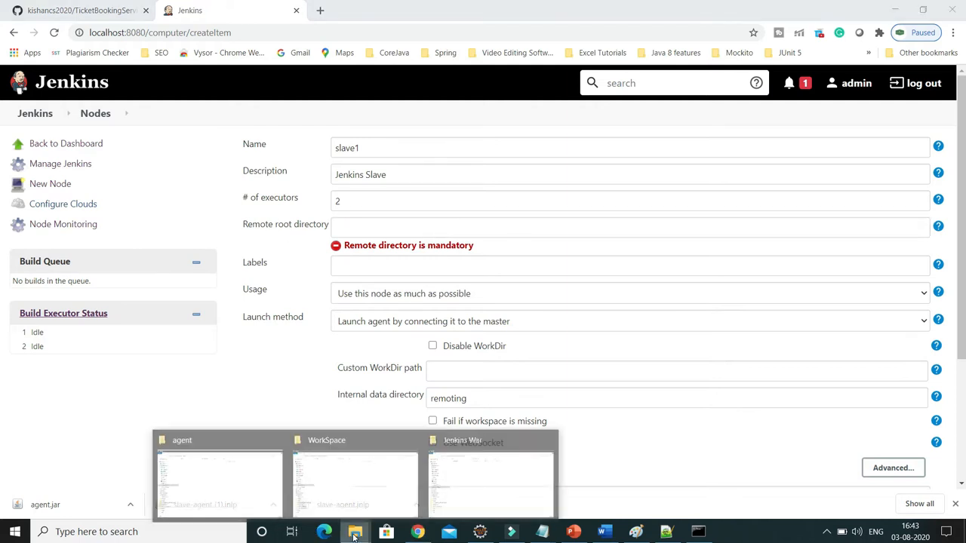
{"action": "left_click", "coordinate": [354, 501]}
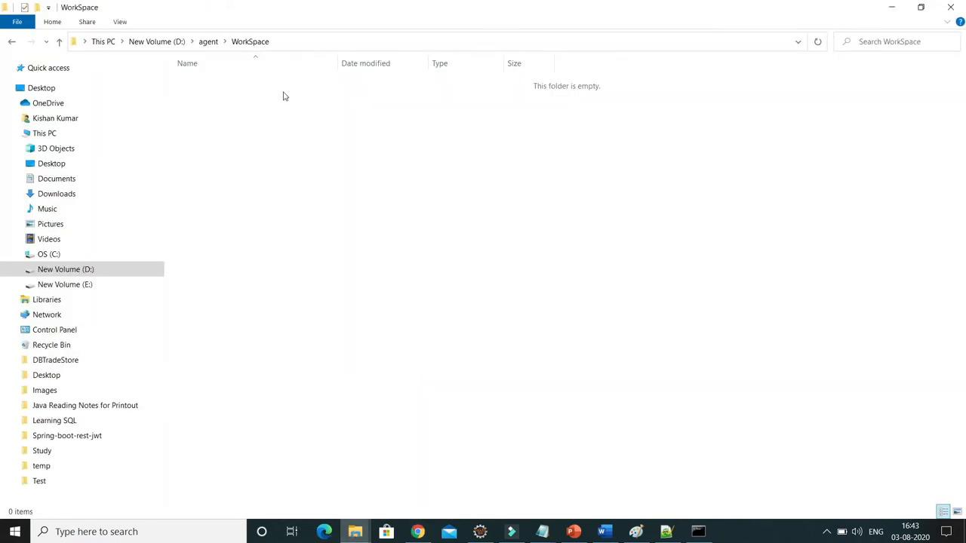
{"action": "left_click", "coordinate": [301, 41]}
{"action": "right_click", "coordinate": [142, 41]}
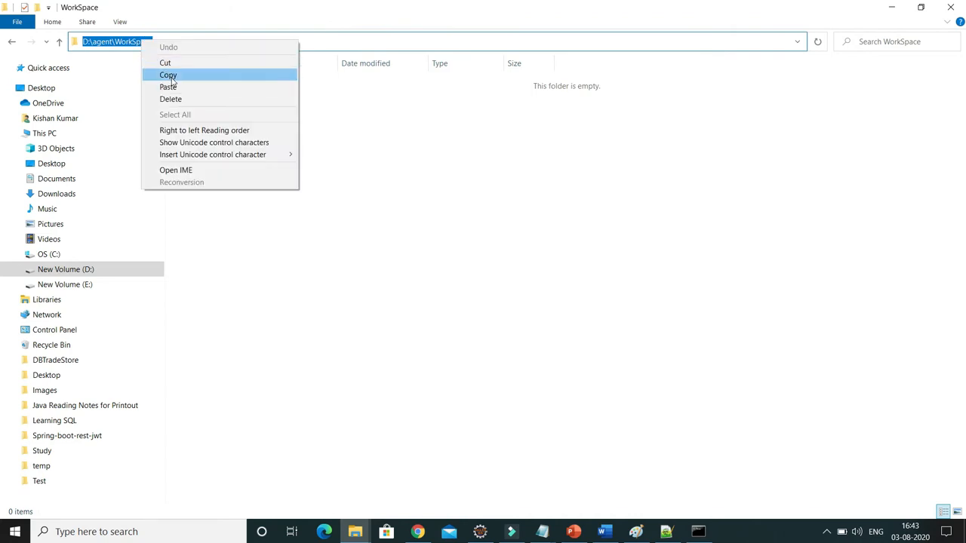
{"action": "left_click", "coordinate": [169, 76]}
{"action": "key", "text": "alt+Tab"}
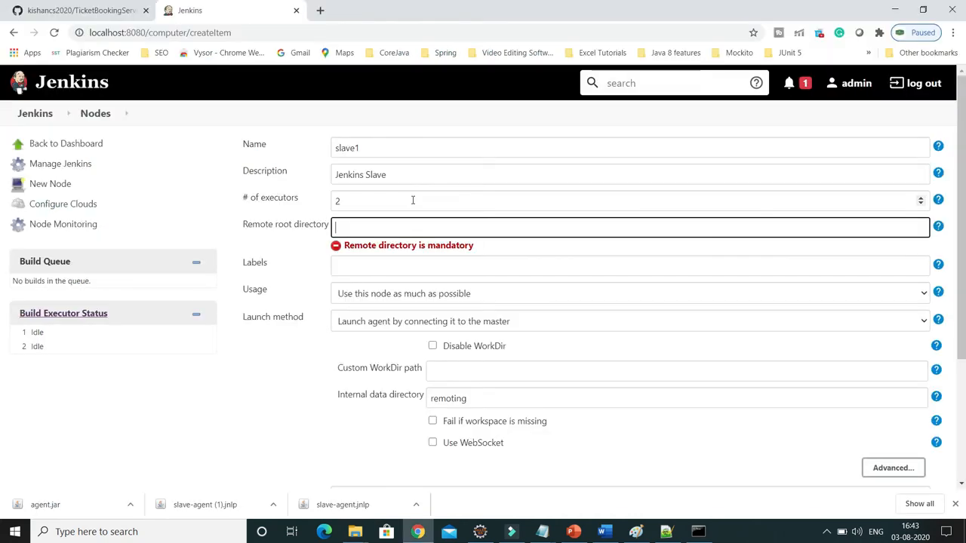
{"action": "key", "text": "ctrl+v"}
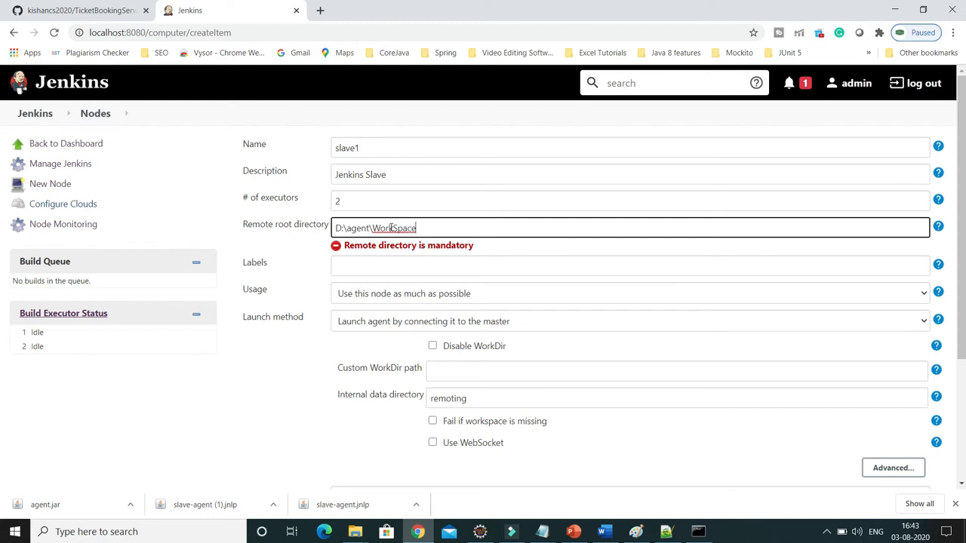
{"action": "left_click", "coordinate": [309, 264]}
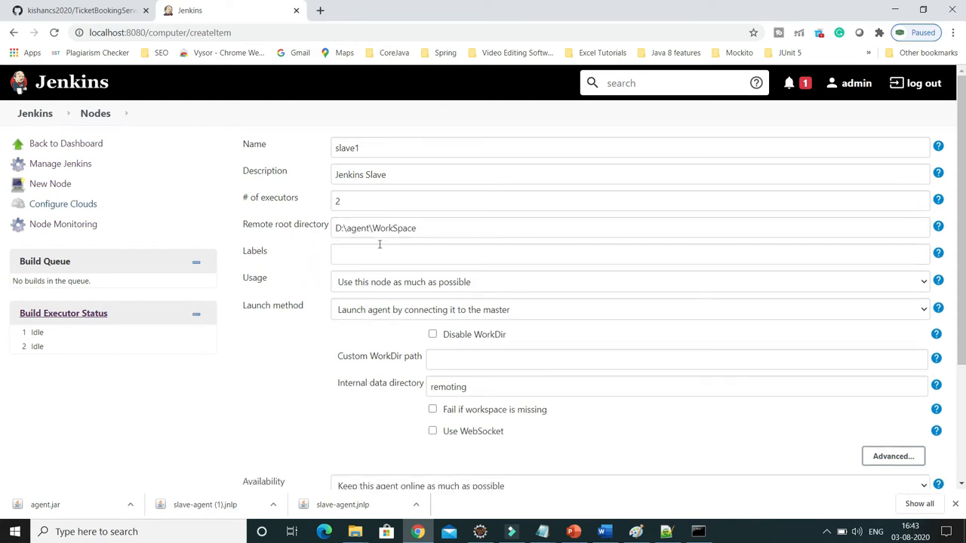
Enter slave_1 as the node's label.
{"action": "left_click", "coordinate": [415, 256]}
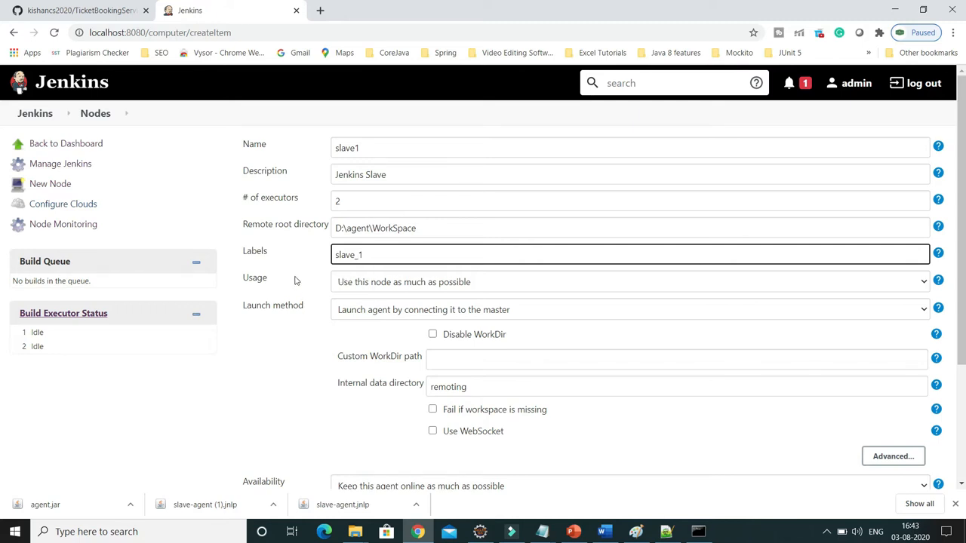
{"action": "double_click", "coordinate": [357, 253]}
{"action": "left_click", "coordinate": [269, 381]}
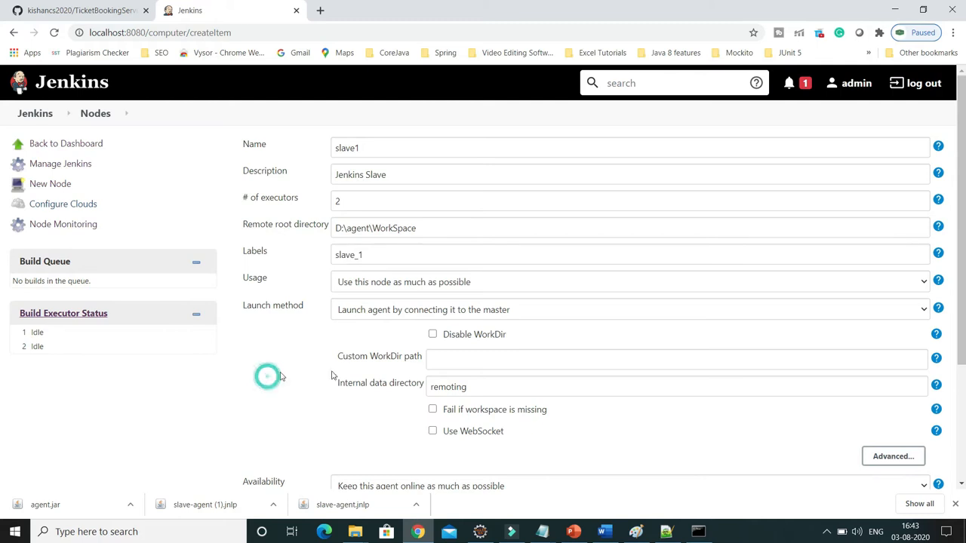
Choose the usage "Use this node as much as possible" and the launch method "Launch agent by connecting it to the master".
{"action": "left_click", "coordinate": [398, 285]}
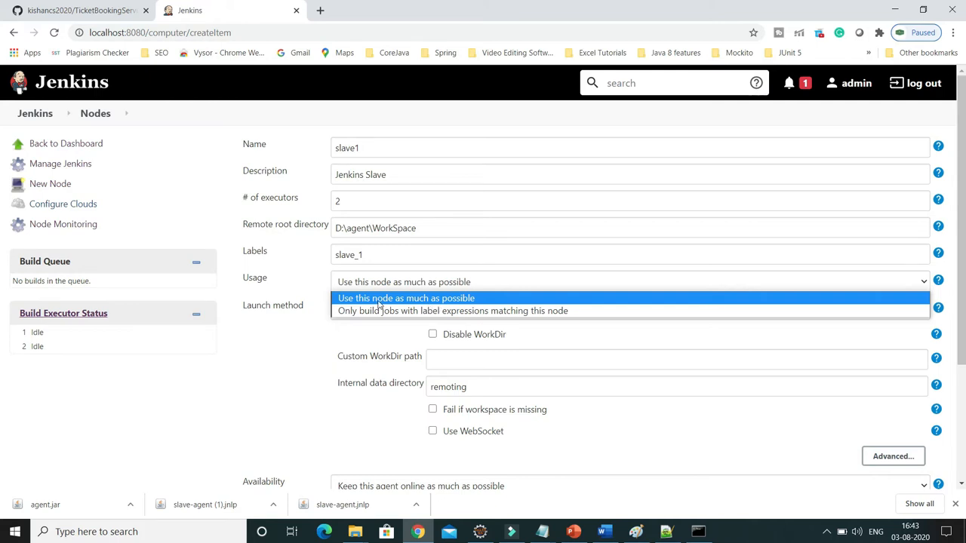
{"action": "left_click", "coordinate": [428, 302]}
{"action": "scroll", "coordinate": [304, 340], "scroll_direction": "down", "scroll_amount": 1}
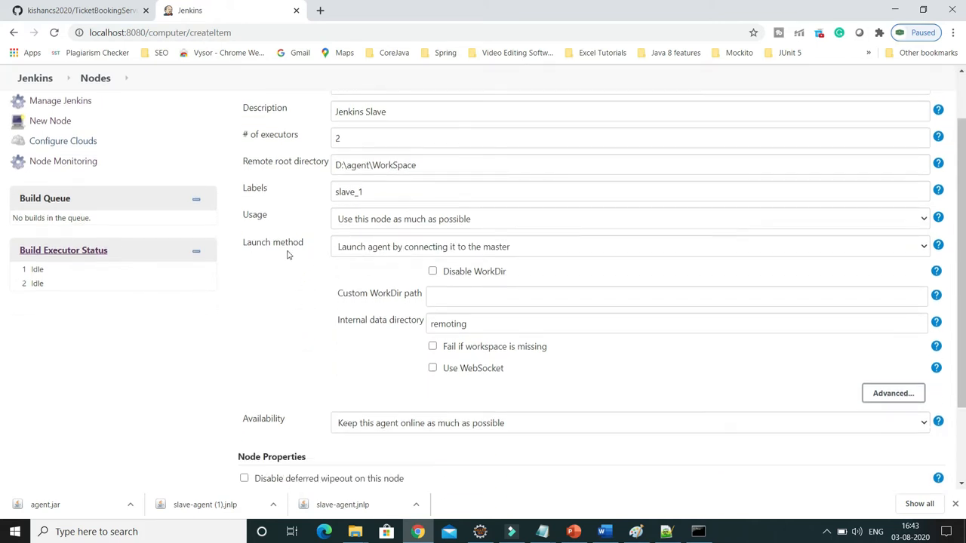
{"action": "left_click", "coordinate": [395, 249]}
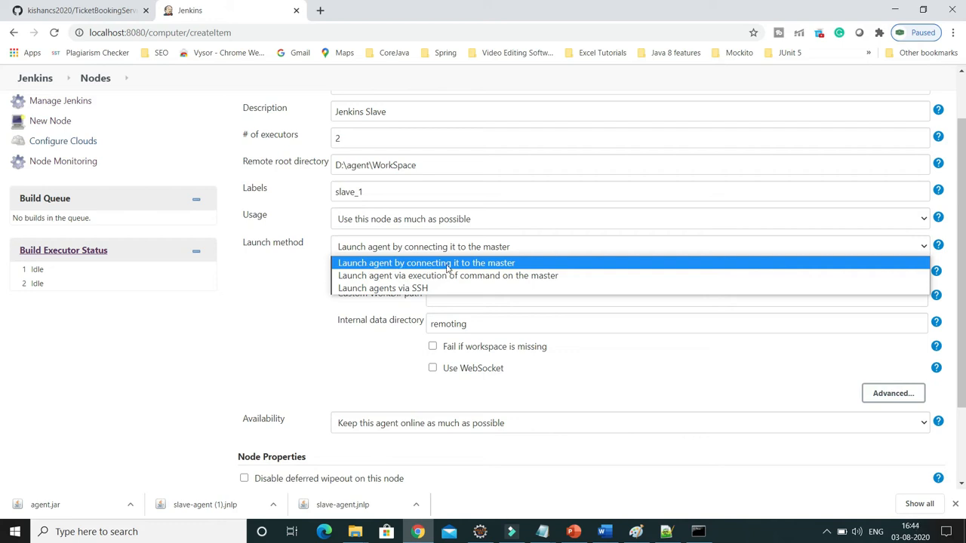
{"action": "left_click", "coordinate": [485, 269]}
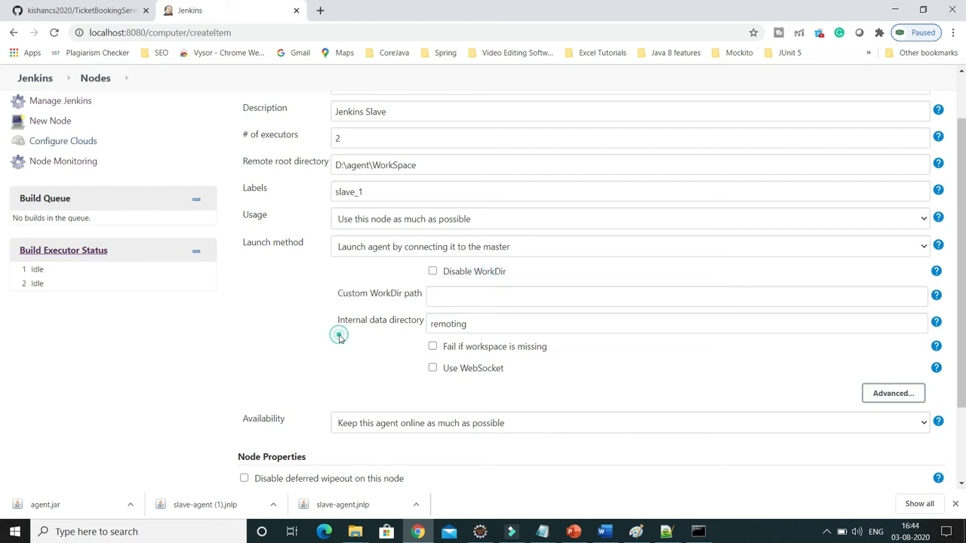
Set the custom WorkDir path to D:\agent\WorkSpace, the same as the remote root directory.
{"action": "scroll", "coordinate": [339, 339], "scroll_direction": "down", "scroll_amount": 1}
{"action": "scroll", "coordinate": [427, 240], "scroll_direction": "up", "scroll_amount": 1}
{"action": "left_click_drag", "start_coordinate": [427, 166], "coordinate": [292, 170]}
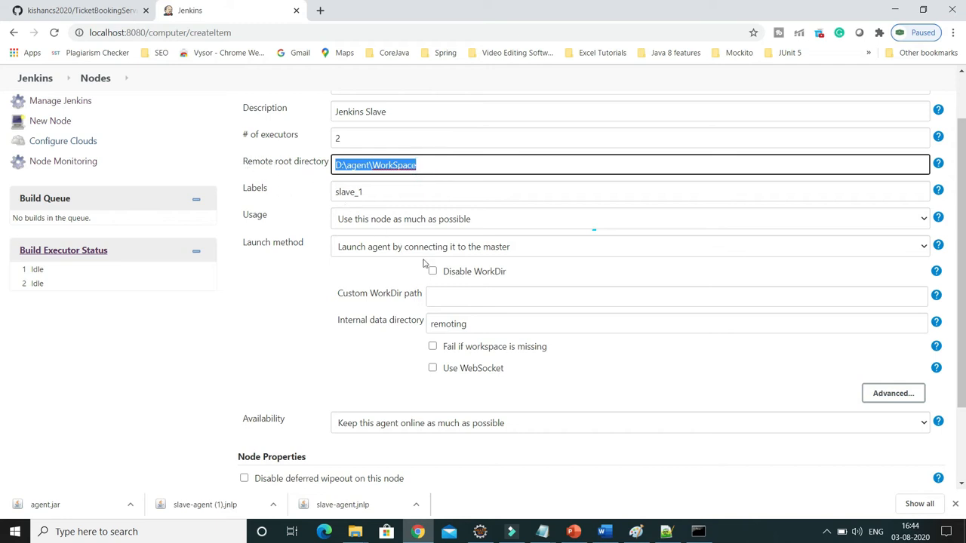
{"action": "left_click", "coordinate": [446, 294]}
{"action": "key", "text": "ctrl+v"}
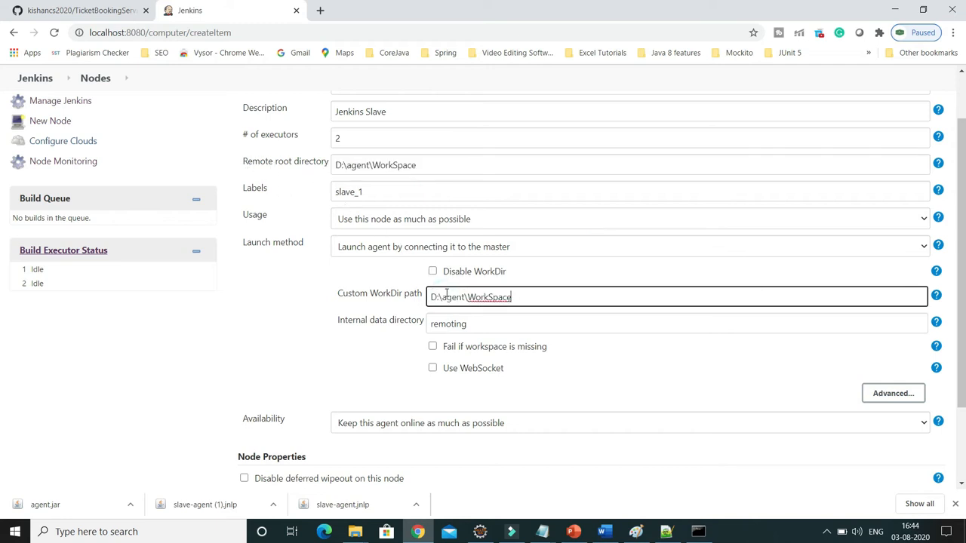
{"action": "left_click", "coordinate": [377, 366]}
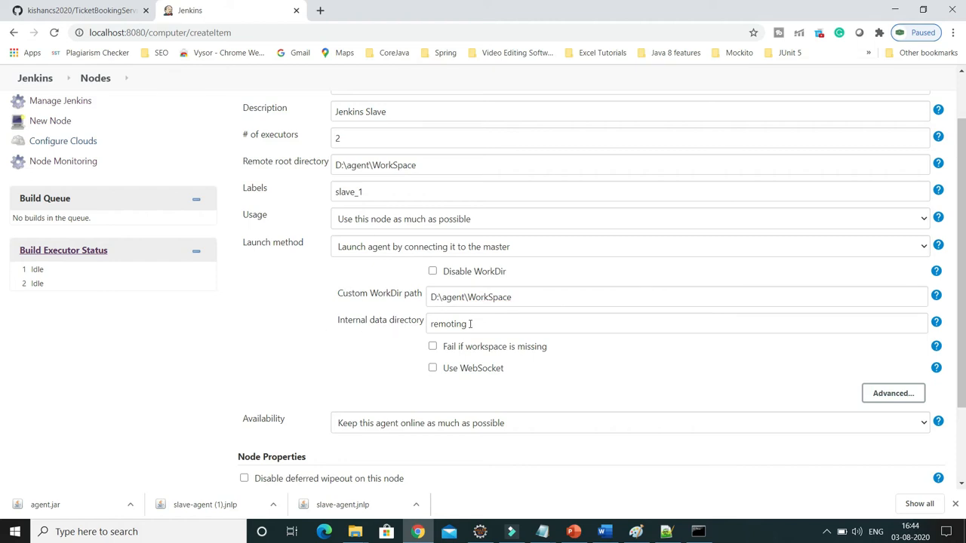
{"action": "double_click", "coordinate": [470, 324]}
{"action": "left_click", "coordinate": [367, 356]}
Set the availability to "Keep this agent online as much as possible" and save the node configuration.
{"action": "scroll", "coordinate": [368, 357], "scroll_direction": "down", "scroll_amount": 2}
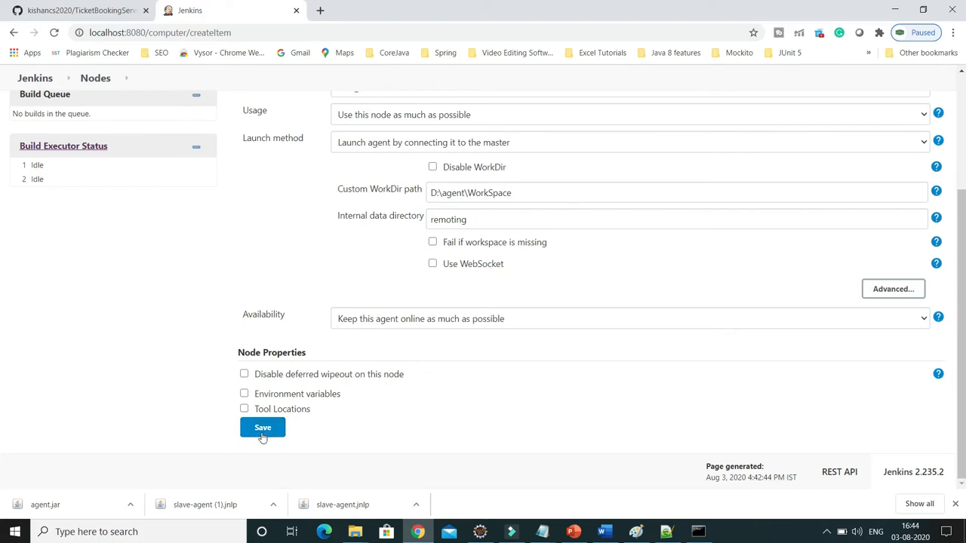
{"action": "left_click", "coordinate": [365, 323]}
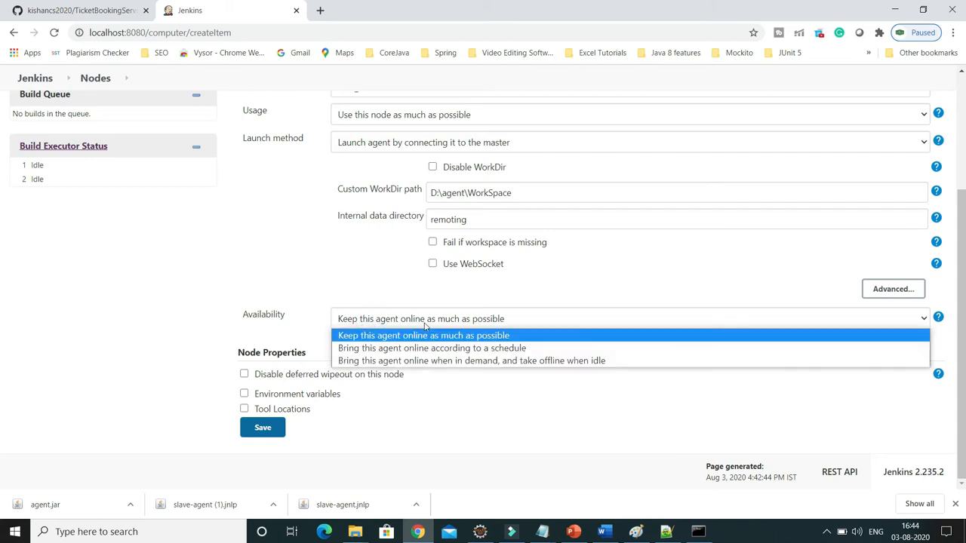
{"action": "left_click", "coordinate": [474, 340]}
{"action": "left_click", "coordinate": [263, 428]}
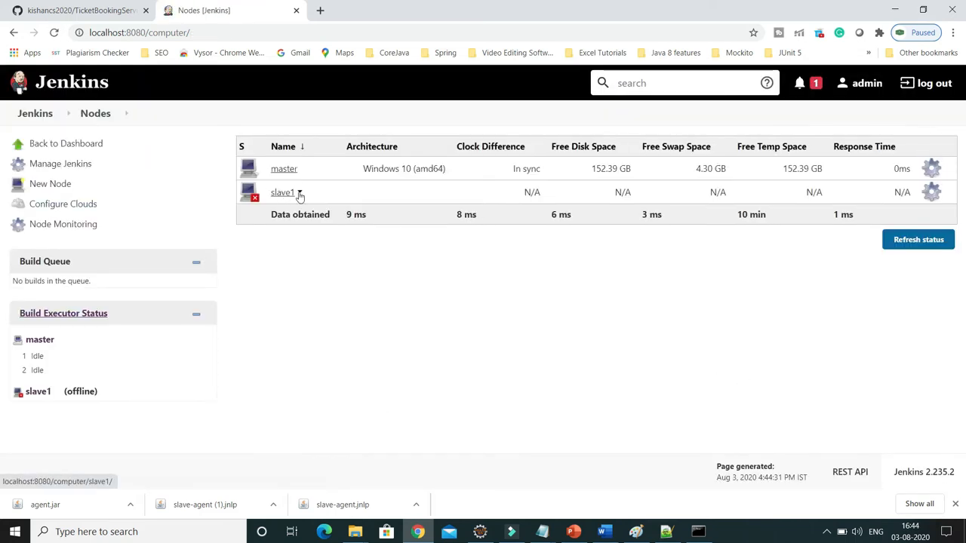
Download agent.jar from the slave1 agent page and show the downloaded file in its folder.
{"action": "left_click", "coordinate": [284, 194]}
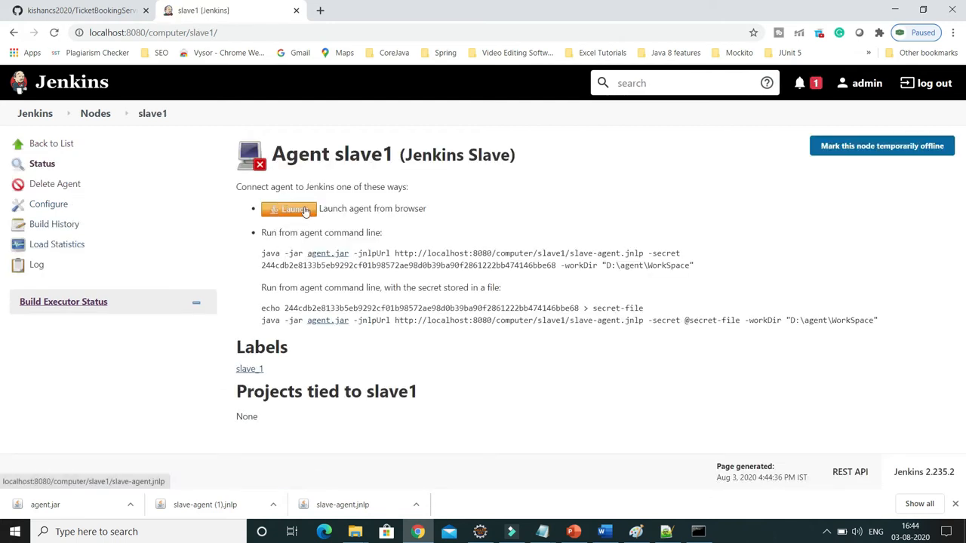
{"action": "left_click", "coordinate": [328, 255]}
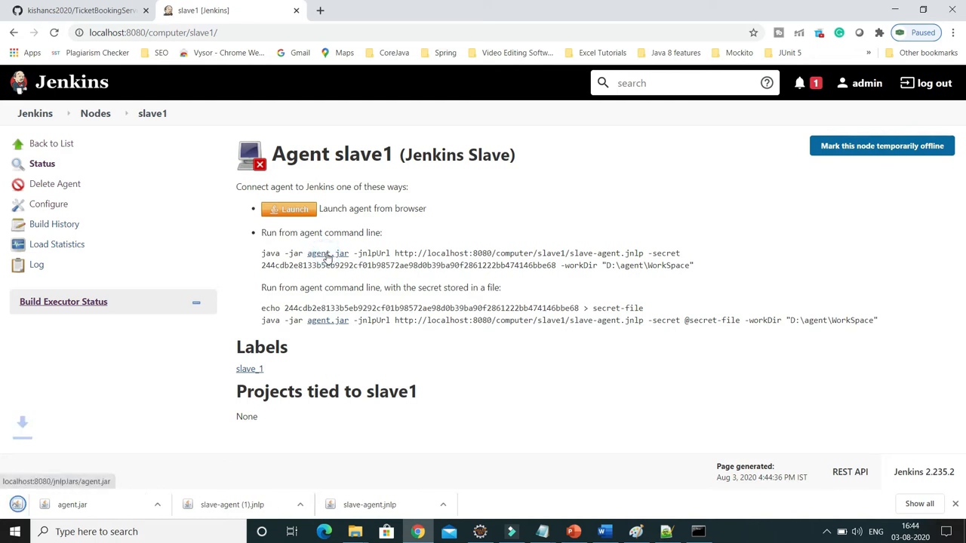
{"action": "left_click", "coordinate": [196, 506]}
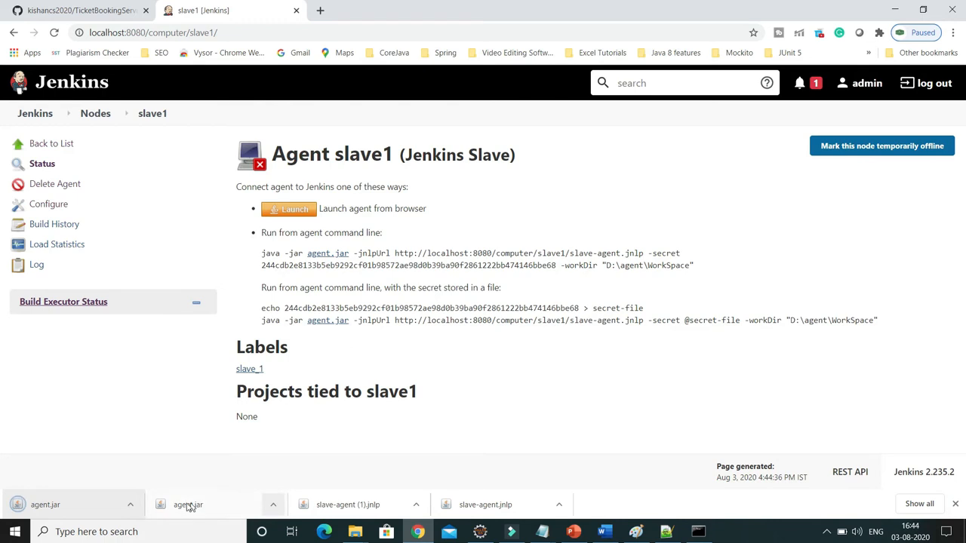
{"action": "left_click", "coordinate": [130, 505]}
{"action": "left_click", "coordinate": [162, 461]}
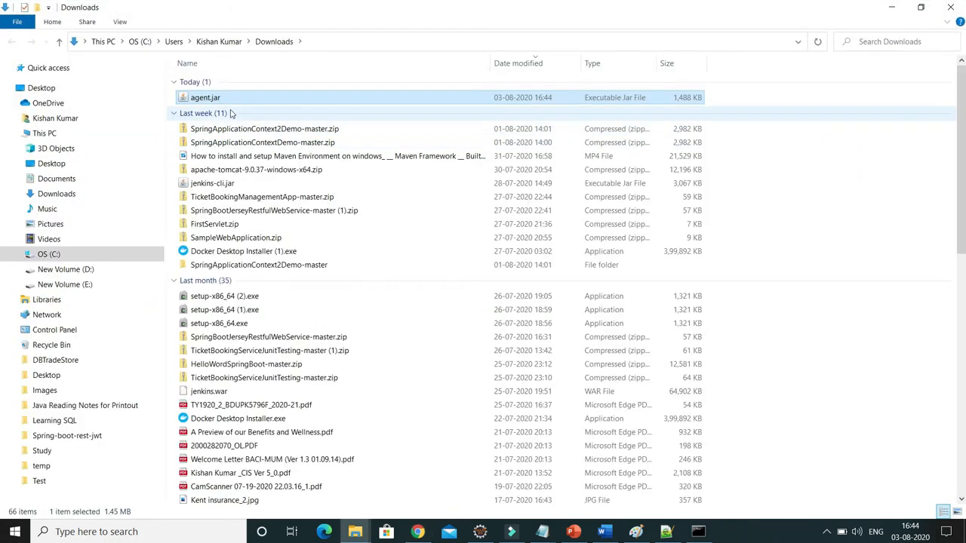
Copy agent.jar from the Downloads folder into the D:\agent folder.
{"action": "right_click", "coordinate": [217, 98]}
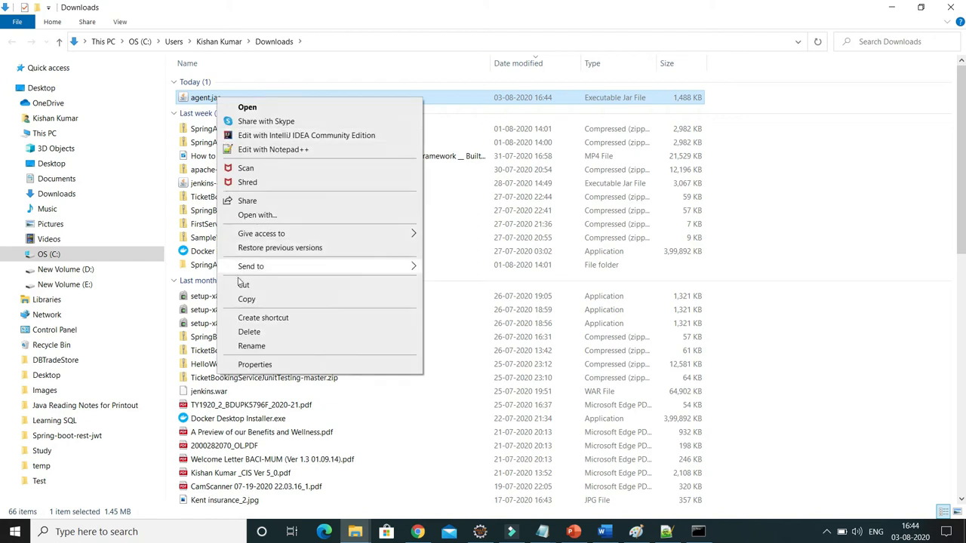
{"action": "left_click", "coordinate": [246, 300]}
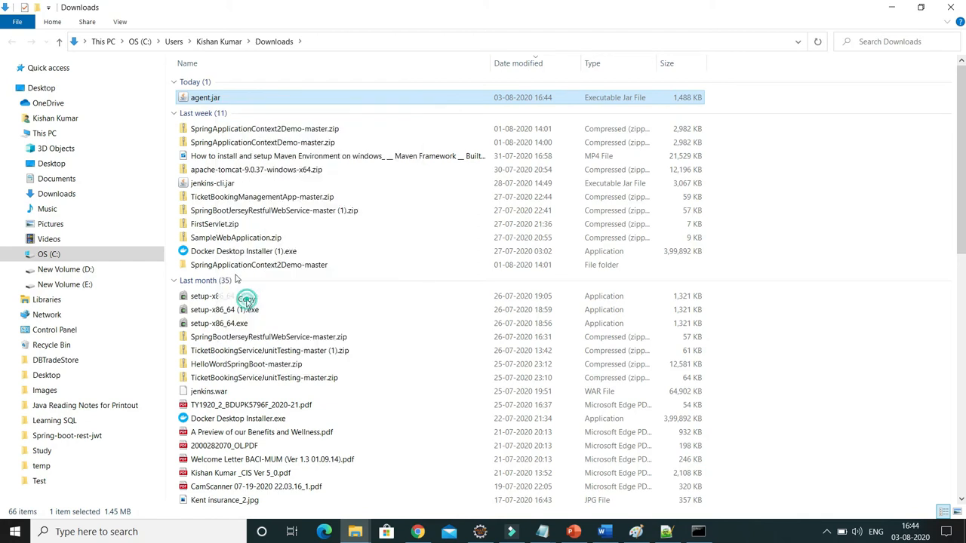
{"action": "left_click", "coordinate": [355, 532]}
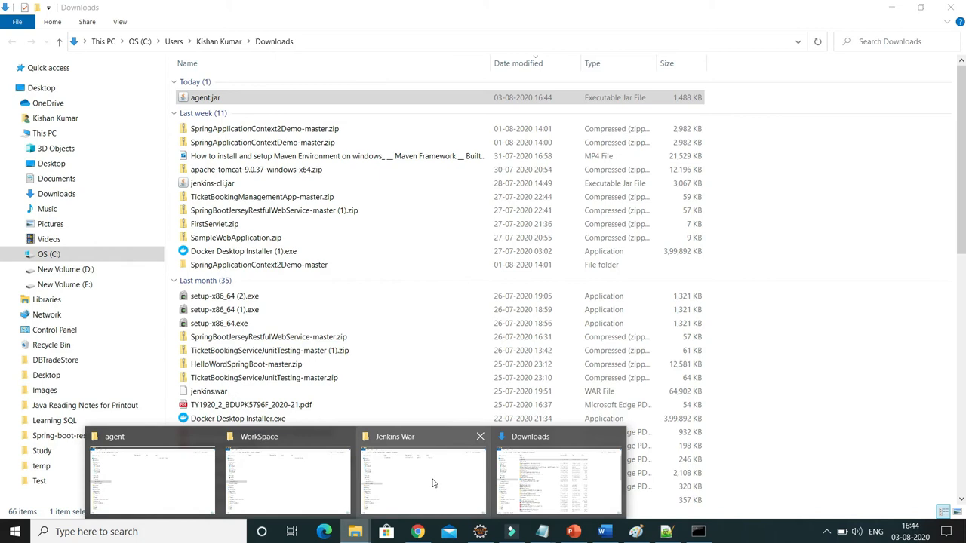
{"action": "mouse_move", "coordinate": [433, 483]}
{"action": "mouse_move", "coordinate": [320, 481]}
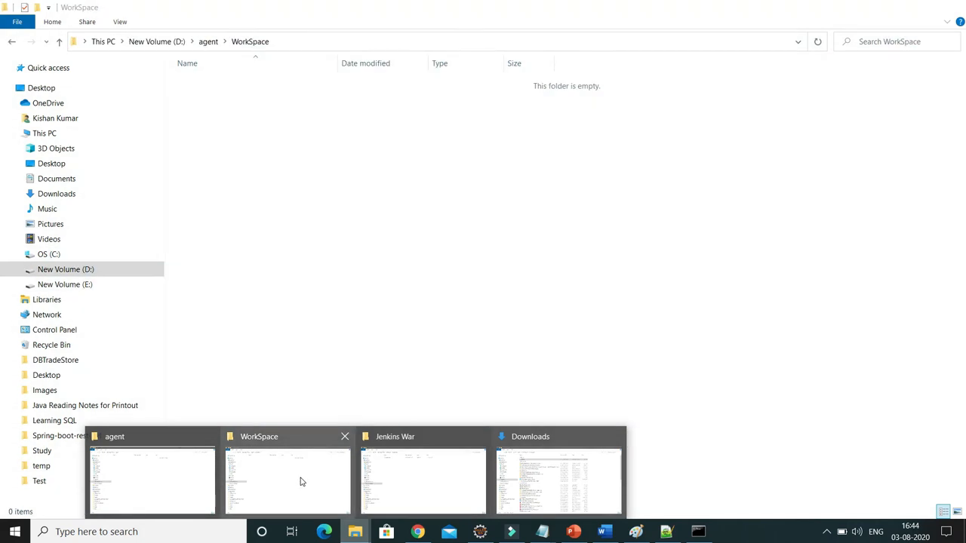
{"action": "left_click", "coordinate": [188, 478]}
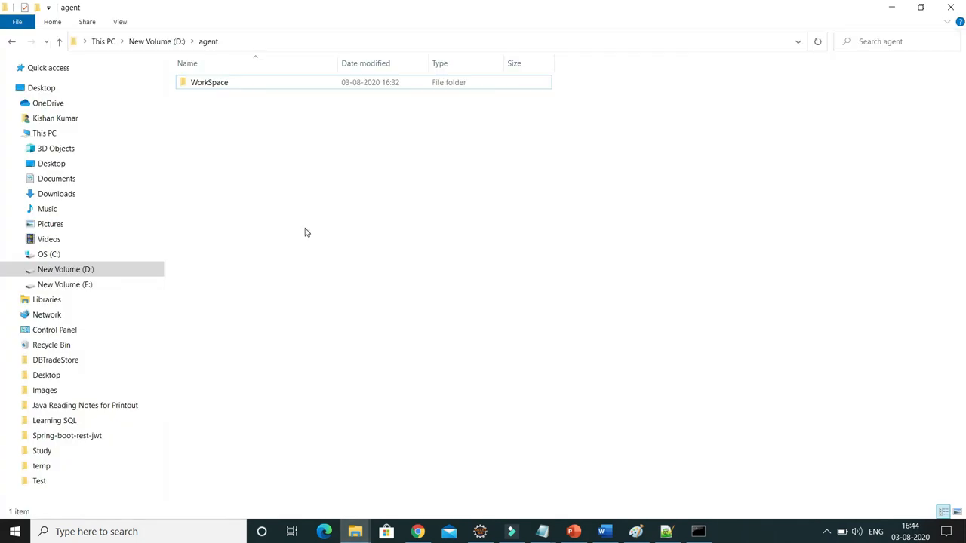
{"action": "right_click", "coordinate": [305, 228]}
{"action": "left_click", "coordinate": [334, 318]}
Copy the agent command line with its secret from the slave1 page in Chrome and paste it into a blank Notepad++ document.
{"action": "left_click", "coordinate": [417, 532]}
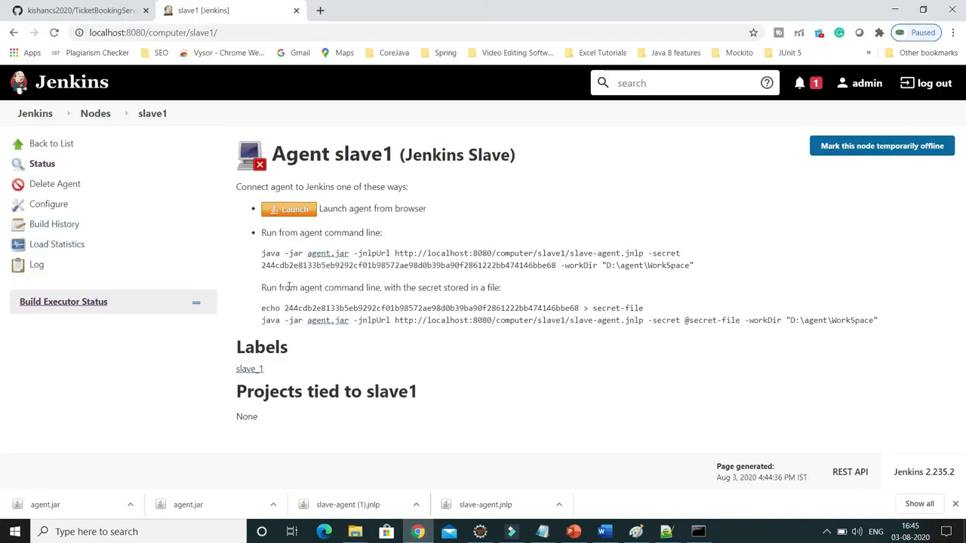
{"action": "left_click_drag", "start_coordinate": [262, 253], "coordinate": [723, 273]}
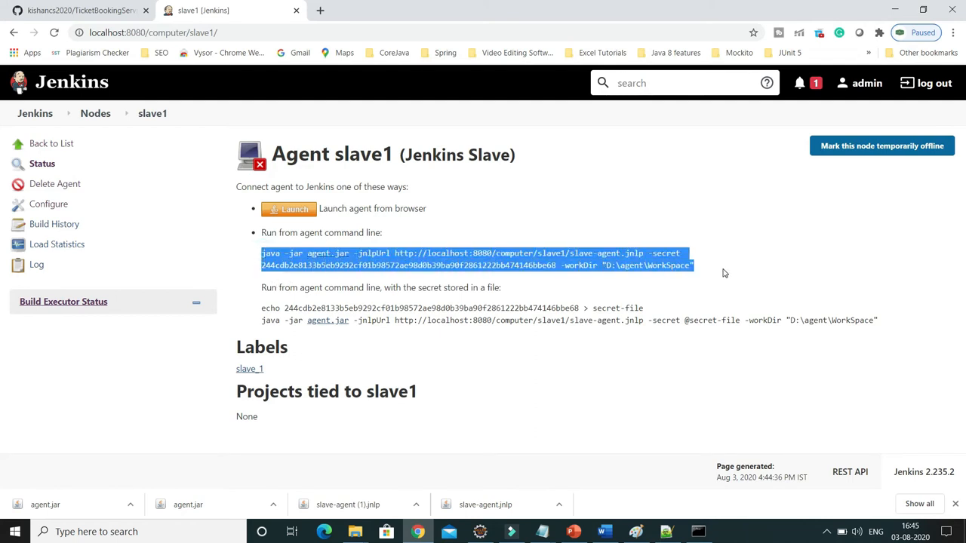
{"action": "right_click", "coordinate": [647, 257]}
{"action": "left_click", "coordinate": [664, 266]}
{"action": "left_click", "coordinate": [666, 531]}
{"action": "left_click", "coordinate": [489, 112]}
{"action": "key", "text": "ctrl+v"}
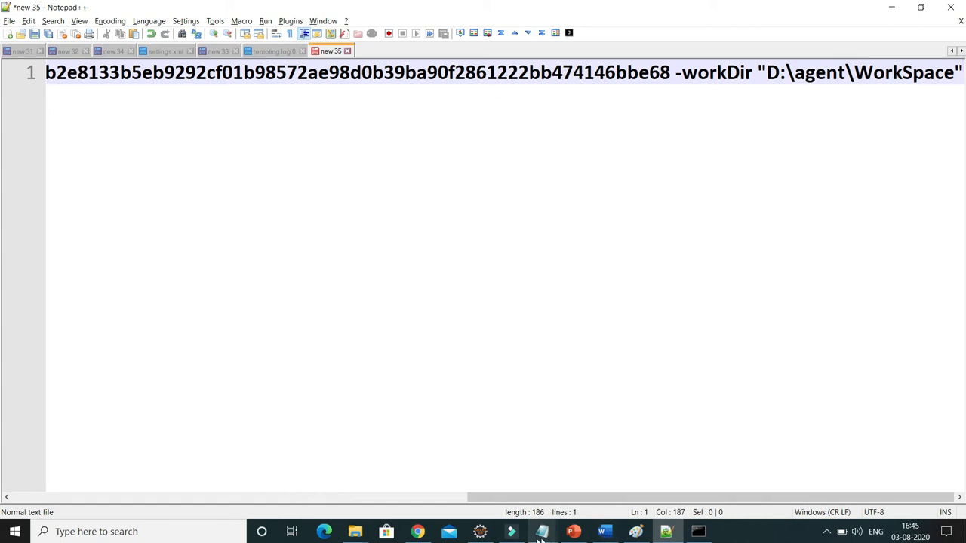
Open a blank Notepad document, paste the agent launch command with its secret into it and maximize the window.
{"action": "key", "text": "super+r"}
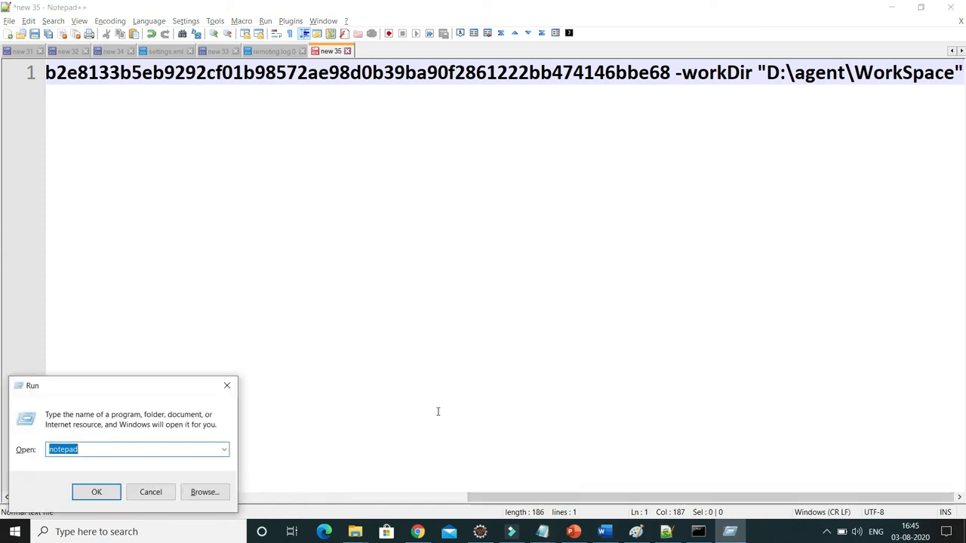
{"action": "key", "text": "Return"}
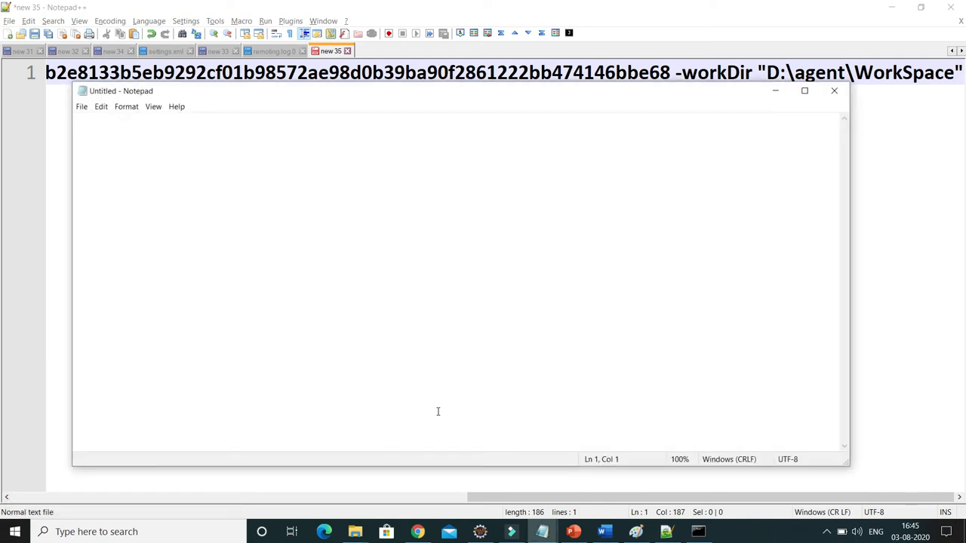
{"action": "key", "text": "ctrl+v"}
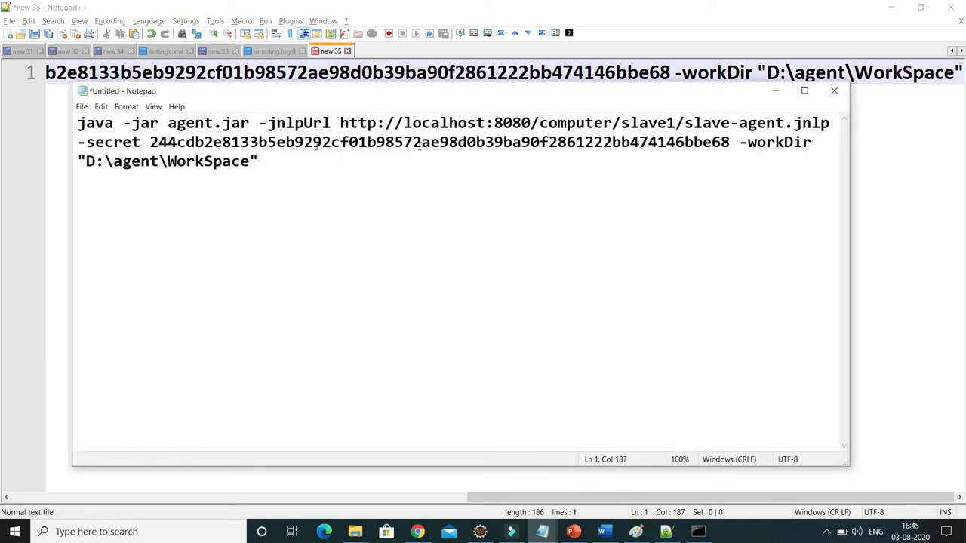
{"action": "left_click_drag", "start_coordinate": [167, 123], "coordinate": [242, 124]}
{"action": "left_click", "coordinate": [804, 91]}
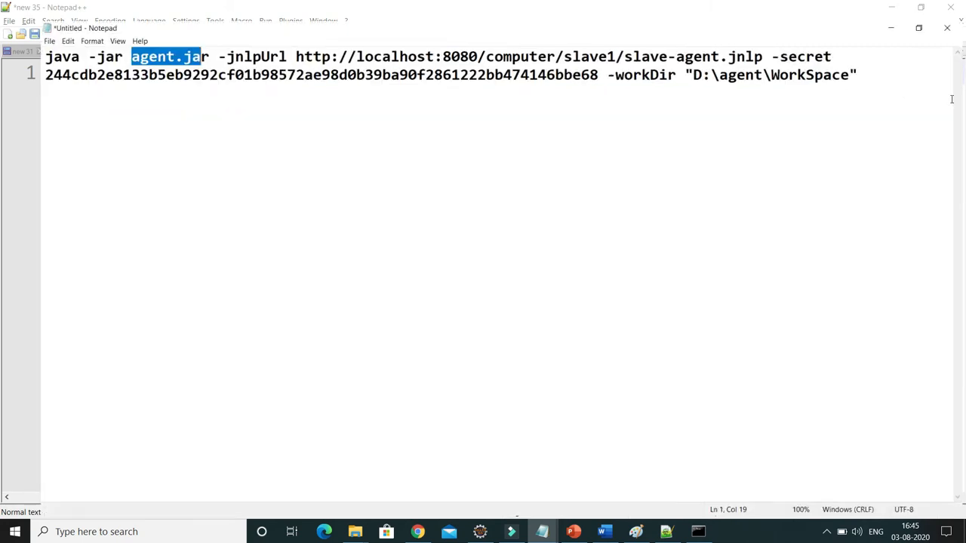
Copy the agent folder's path from File Explorer and insert D:\agent\ before agent.jar in the Notepad command.
{"action": "mouse_move", "coordinate": [352, 536]}
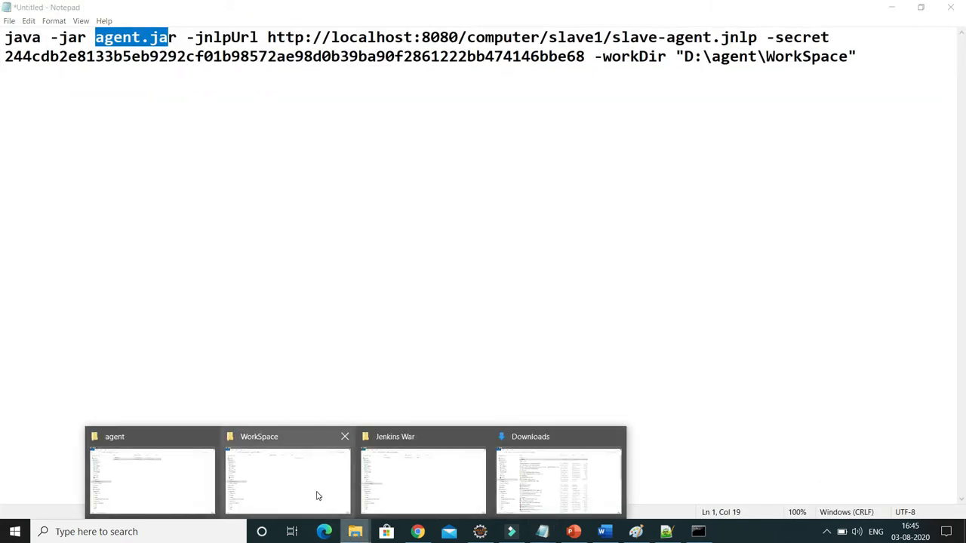
{"action": "left_click", "coordinate": [187, 490]}
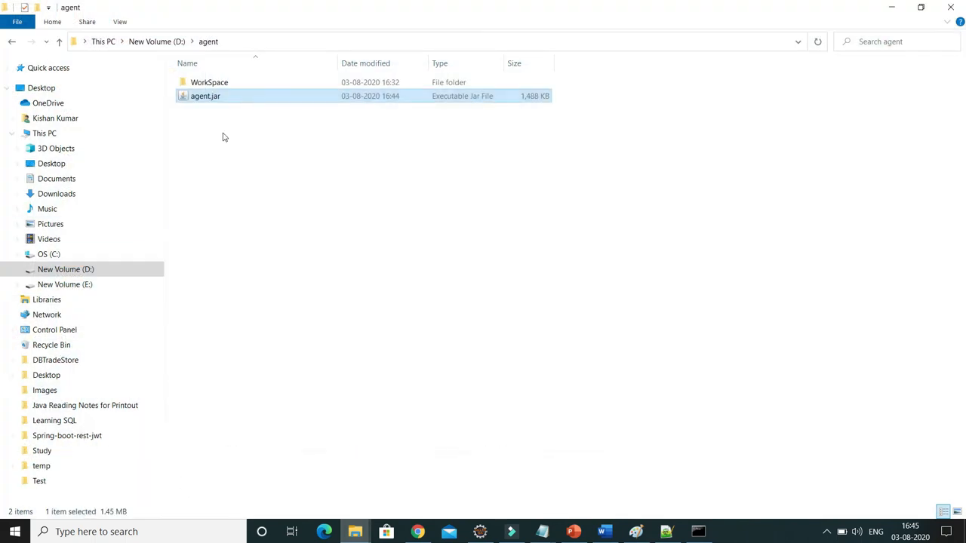
{"action": "left_click", "coordinate": [234, 42]}
{"action": "right_click", "coordinate": [107, 44]}
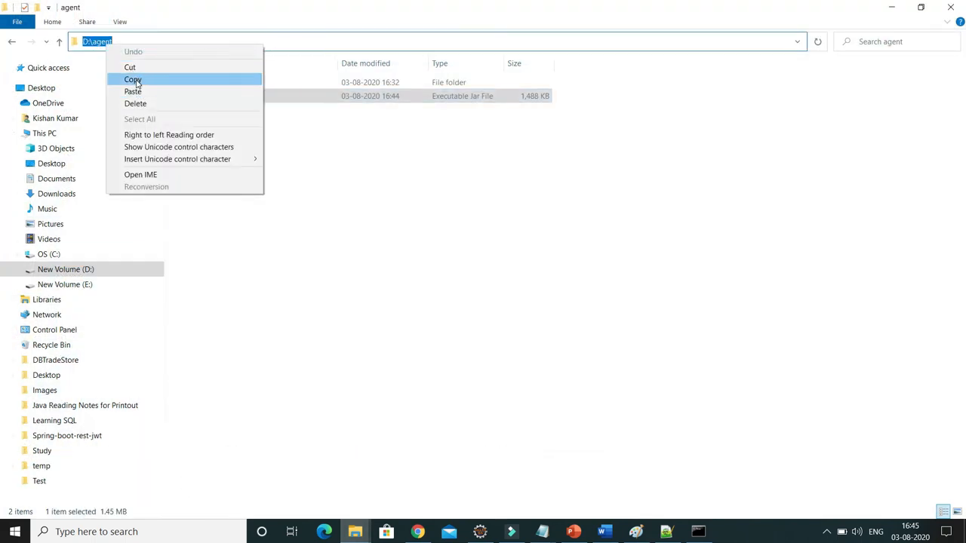
{"action": "left_click", "coordinate": [133, 79]}
{"action": "key", "text": "alt+Tab"}
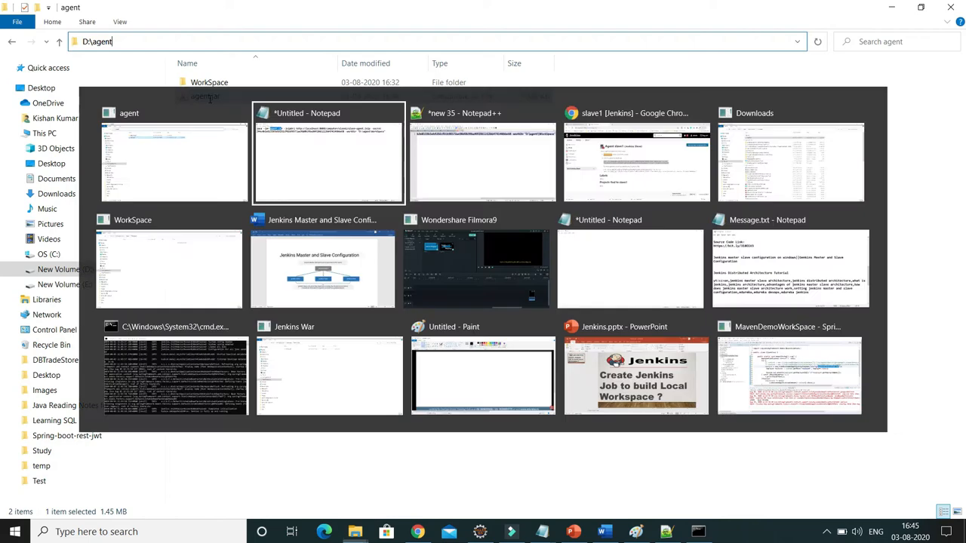
{"action": "left_click", "coordinate": [95, 37]}
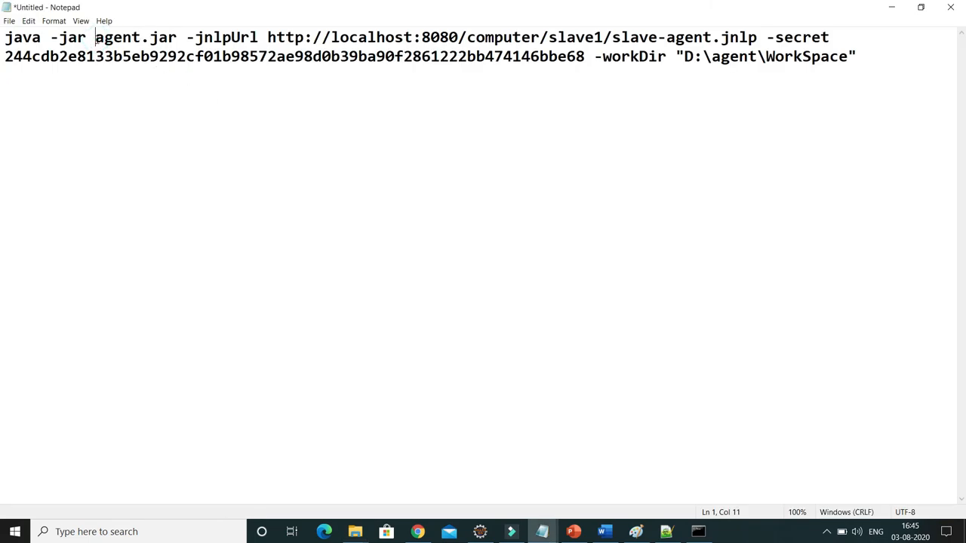
{"action": "key", "text": "ctrl+v"}
{"action": "type", "text": "\\"}
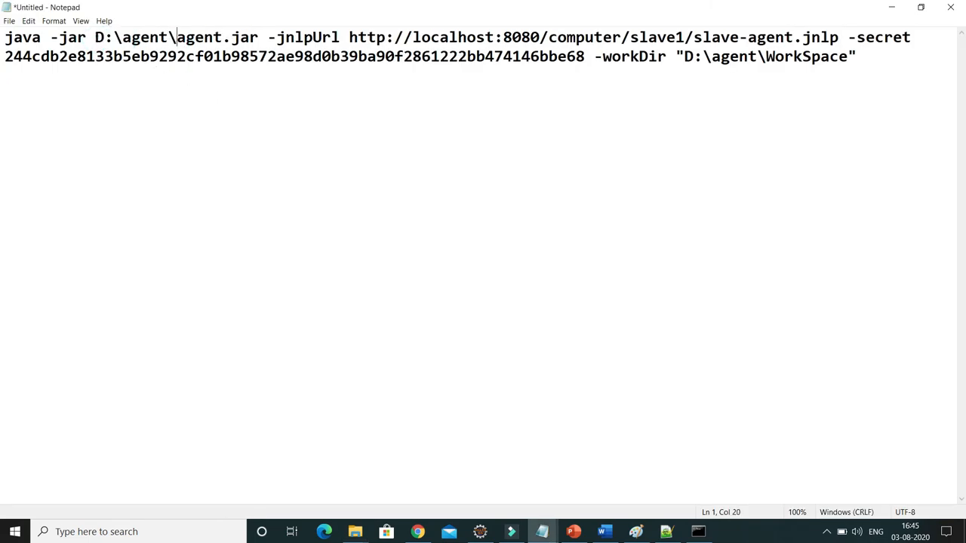
Copy the full agent command from Notepad and run it, including the agent secret, in a new Command Prompt.
{"action": "left_click_drag", "start_coordinate": [868, 59], "coordinate": [4, 37]}
{"action": "right_click", "coordinate": [93, 50]}
{"action": "left_click", "coordinate": [119, 87]}
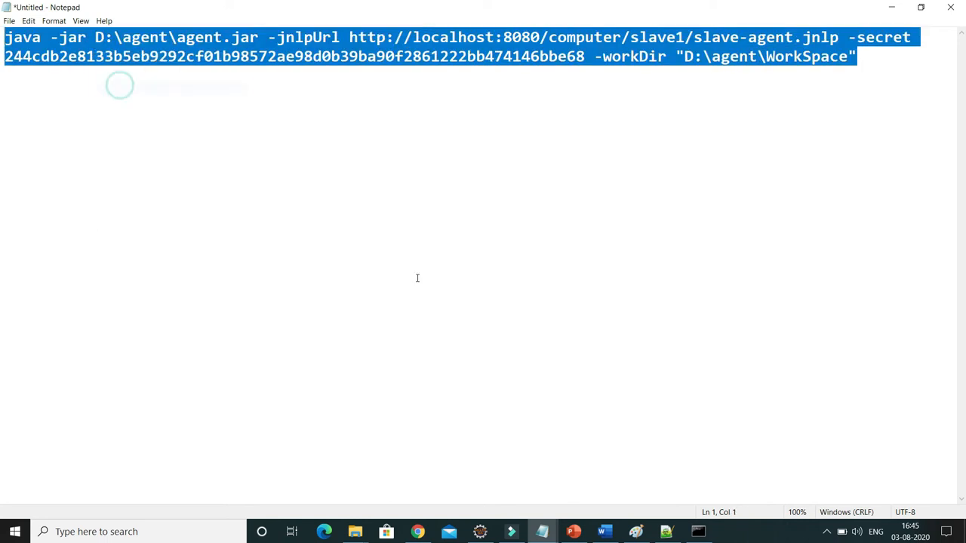
{"action": "key", "text": "super"}
{"action": "type", "text": "cmd"}
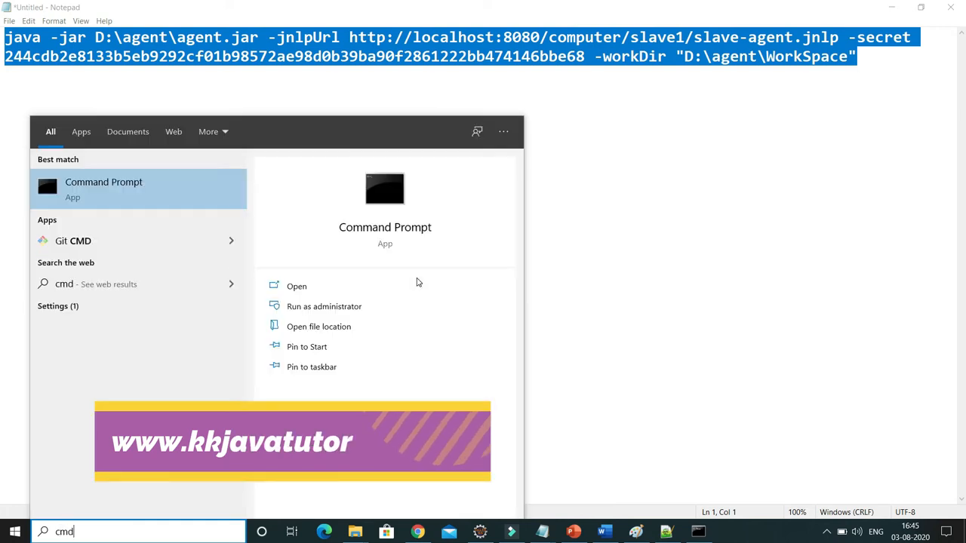
{"action": "key", "text": "Return"}
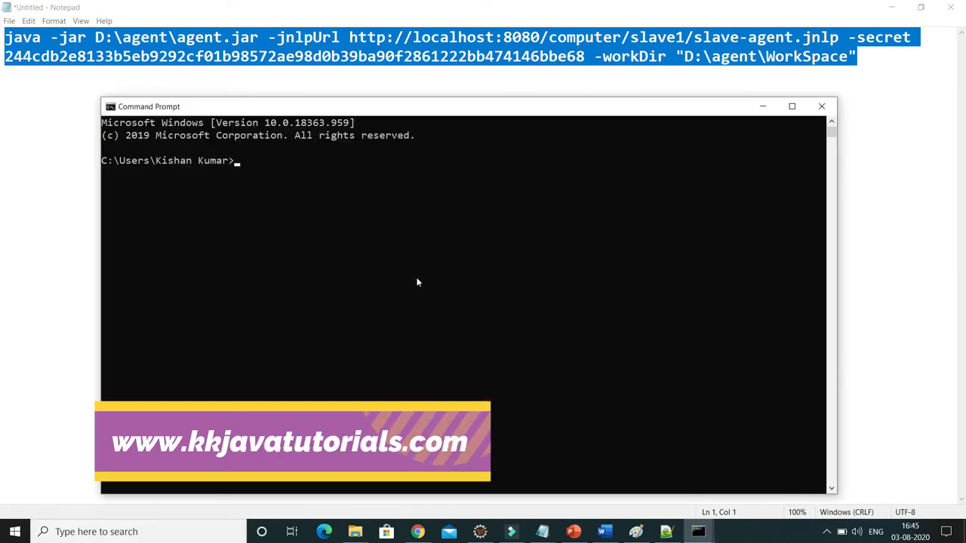
{"action": "right_click", "coordinate": [410, 221]}
{"action": "key", "text": "Return"}
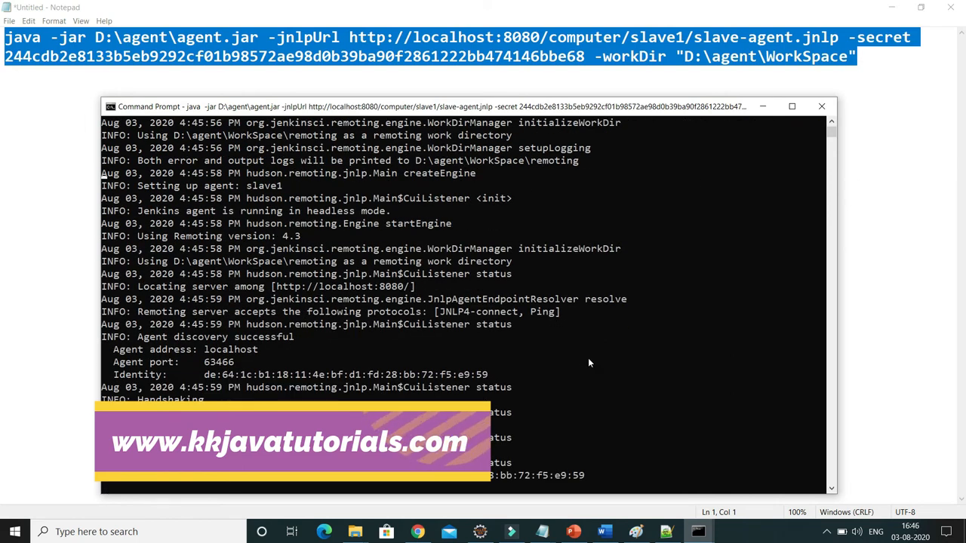
Minimize the Command Prompt and Notepad, refresh the slave1 page in Chrome to check the agent's connection, and return to the nodes list.
{"action": "double_click", "coordinate": [143, 477]}
{"action": "left_click", "coordinate": [763, 106]}
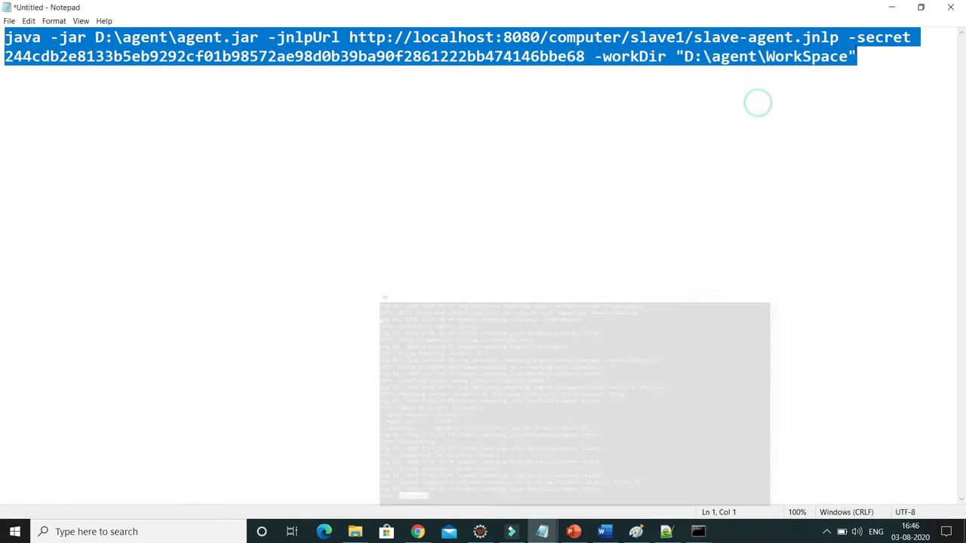
{"action": "left_click", "coordinate": [891, 7]}
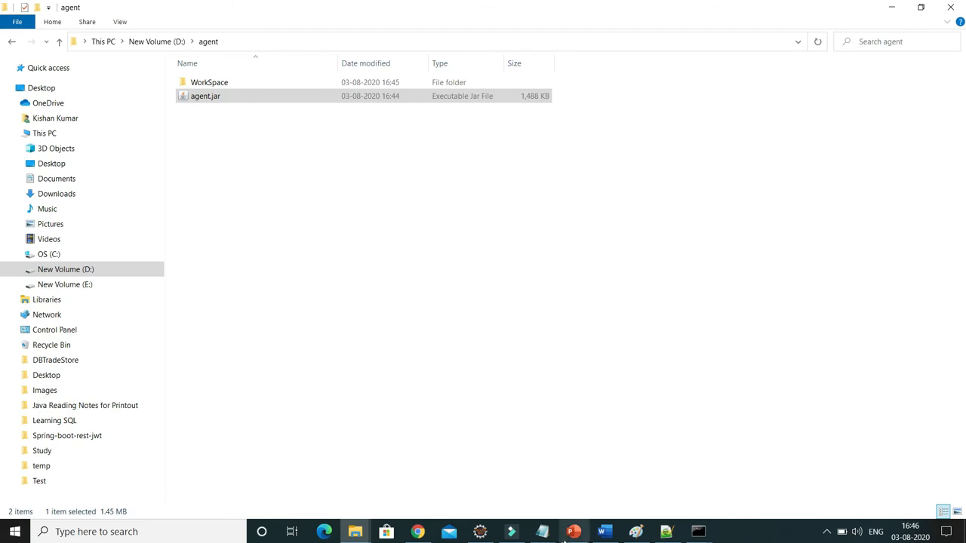
{"action": "left_click", "coordinate": [417, 531]}
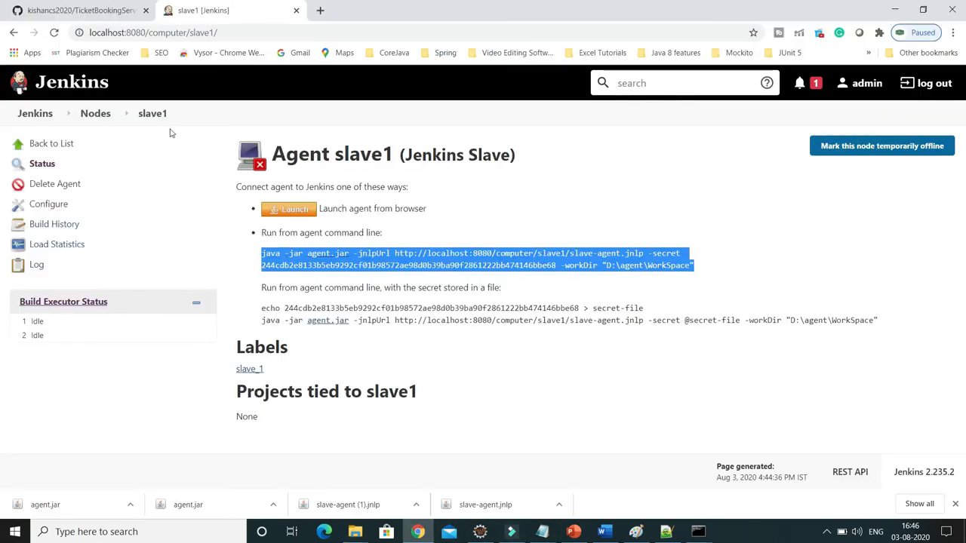
{"action": "left_click", "coordinate": [55, 32]}
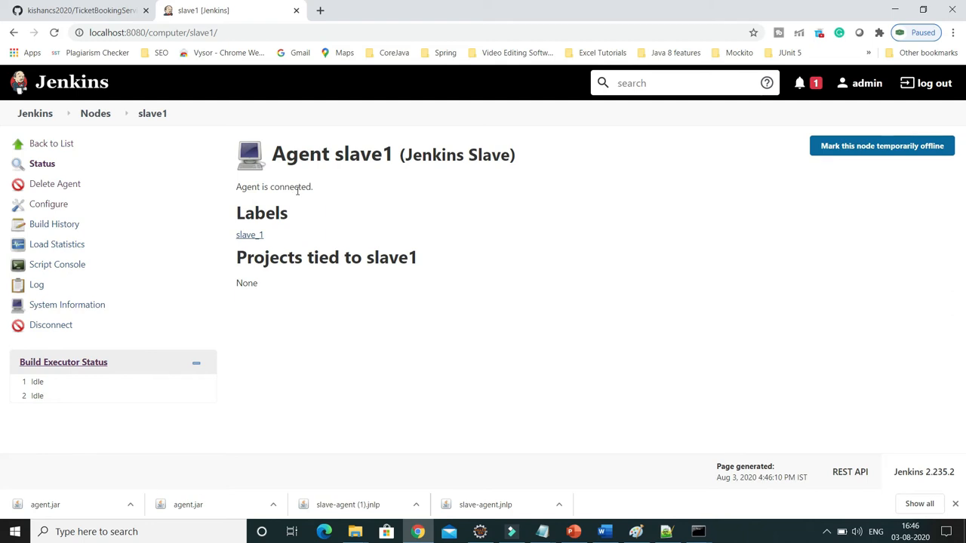
{"action": "left_click", "coordinate": [60, 147]}
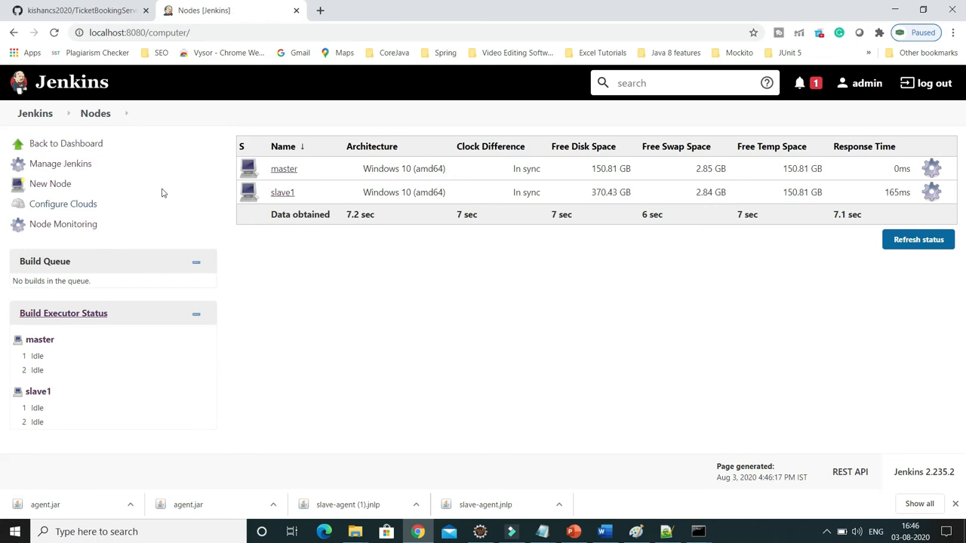
Open the configuration of the TicketBookingServiceJunitTesting project from the Jenkins dashboard.
{"action": "left_click", "coordinate": [37, 113]}
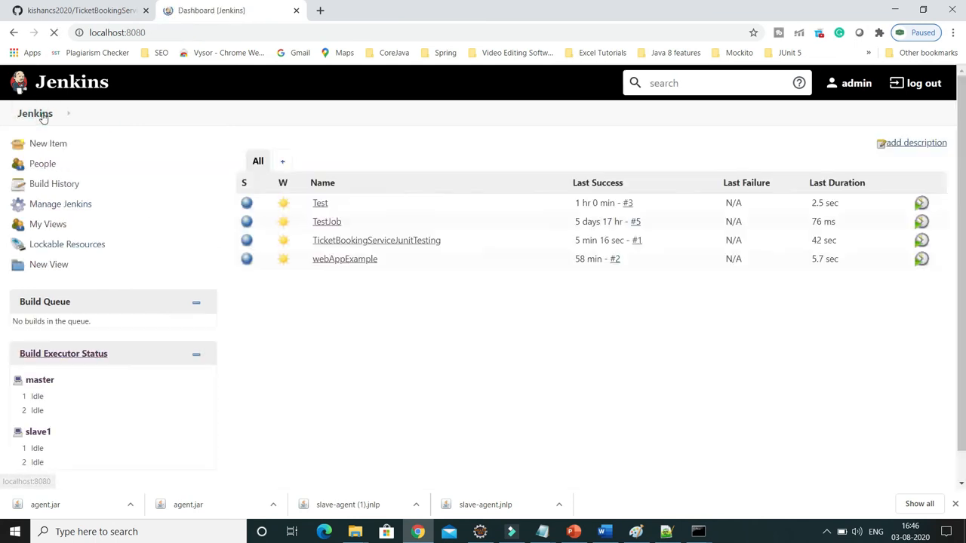
{"action": "mouse_move", "coordinate": [394, 244]}
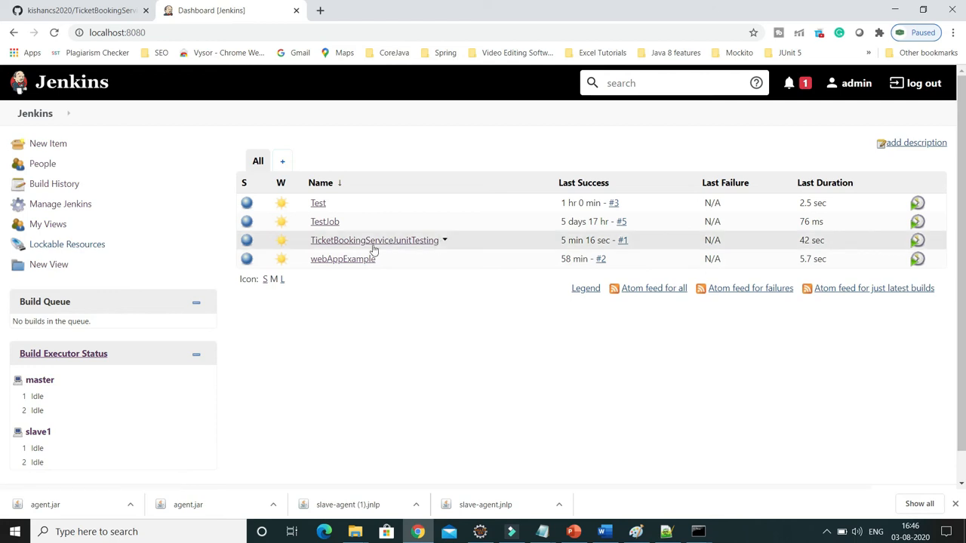
{"action": "left_click", "coordinate": [444, 240]}
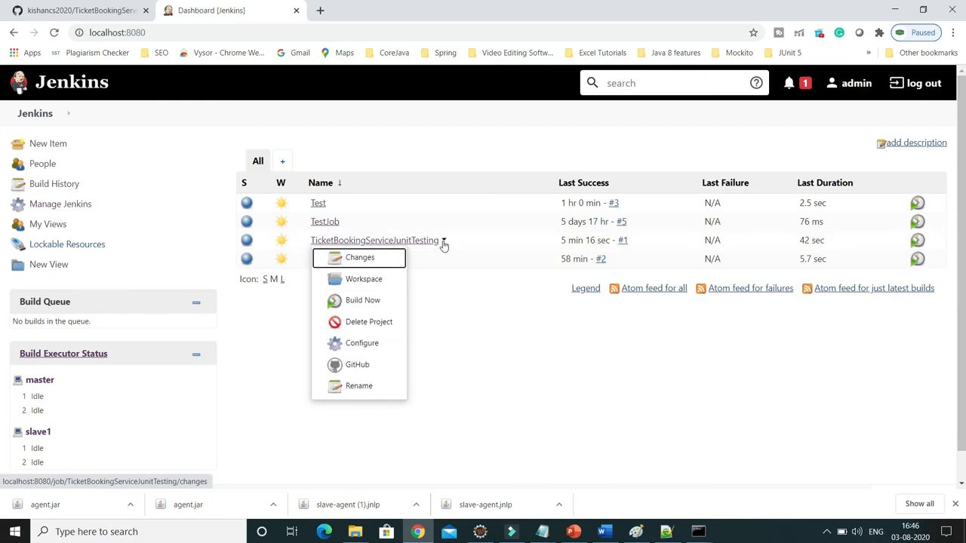
{"action": "left_click", "coordinate": [360, 343]}
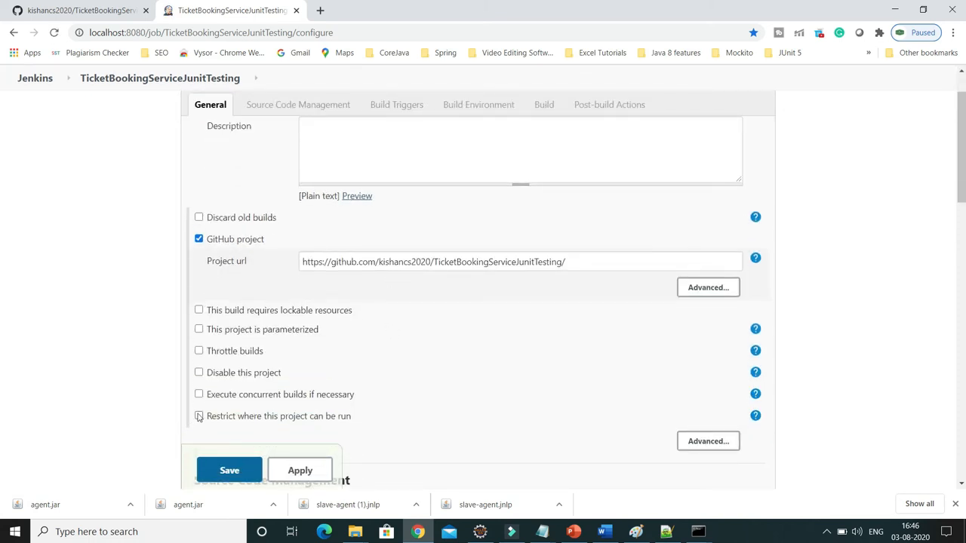
Restrict where the project can be run to the label expression slave1, then apply and save the configuration.
{"action": "scroll", "coordinate": [226, 401], "scroll_direction": "up", "scroll_amount": 1}
{"action": "scroll", "coordinate": [254, 264], "scroll_direction": "down", "scroll_amount": 3}
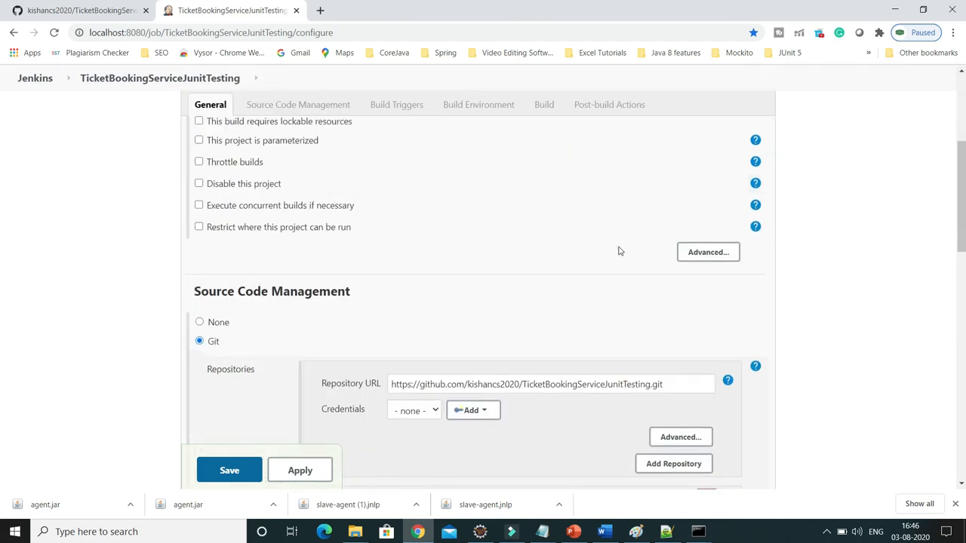
{"action": "left_click", "coordinate": [199, 227]}
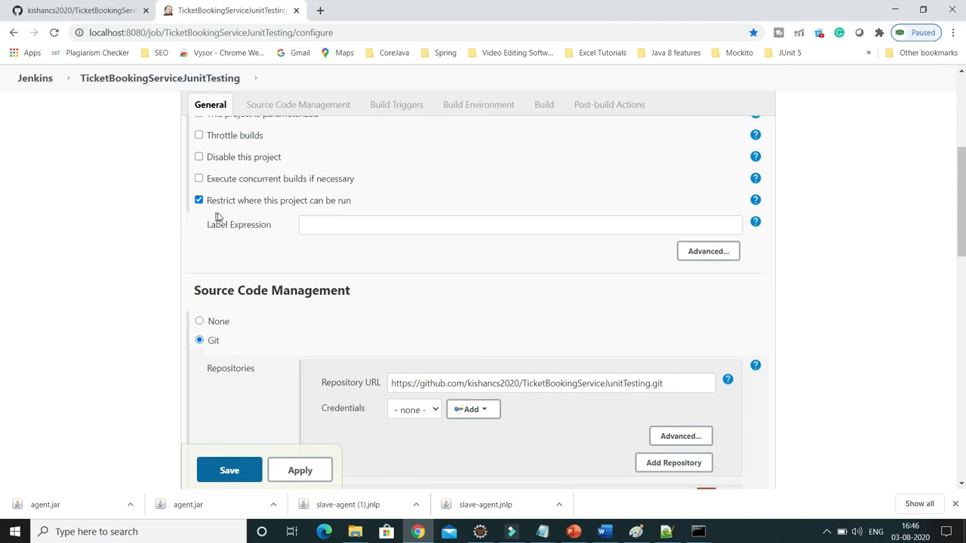
{"action": "left_click", "coordinate": [343, 220]}
{"action": "type", "text": "sav"}
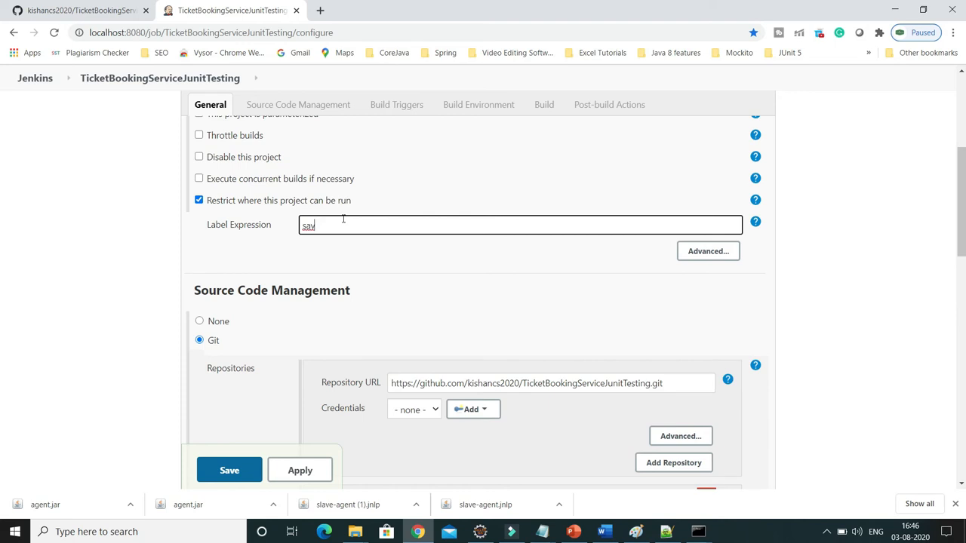
{"action": "type", "text": "lac"}
{"action": "key", "text": "BackSpace"}
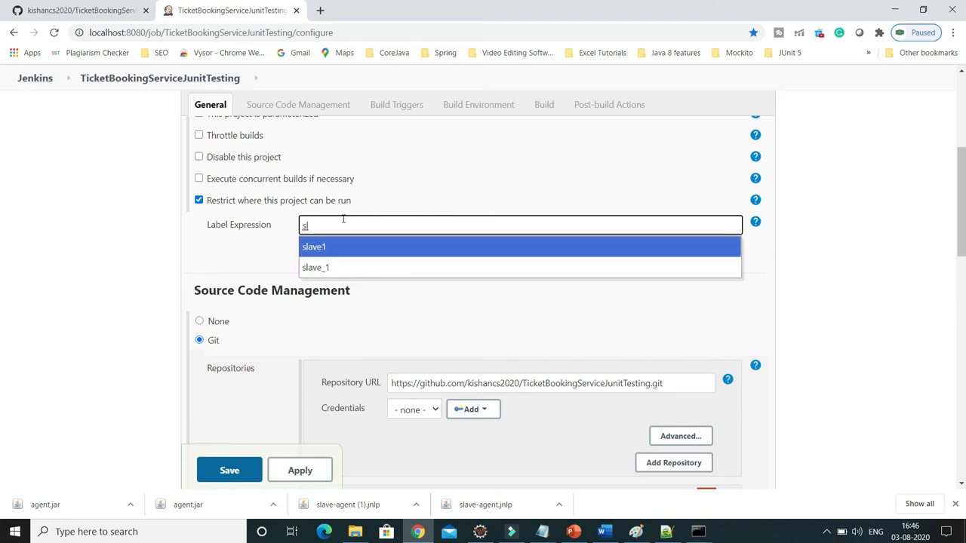
{"action": "left_click", "coordinate": [336, 248]}
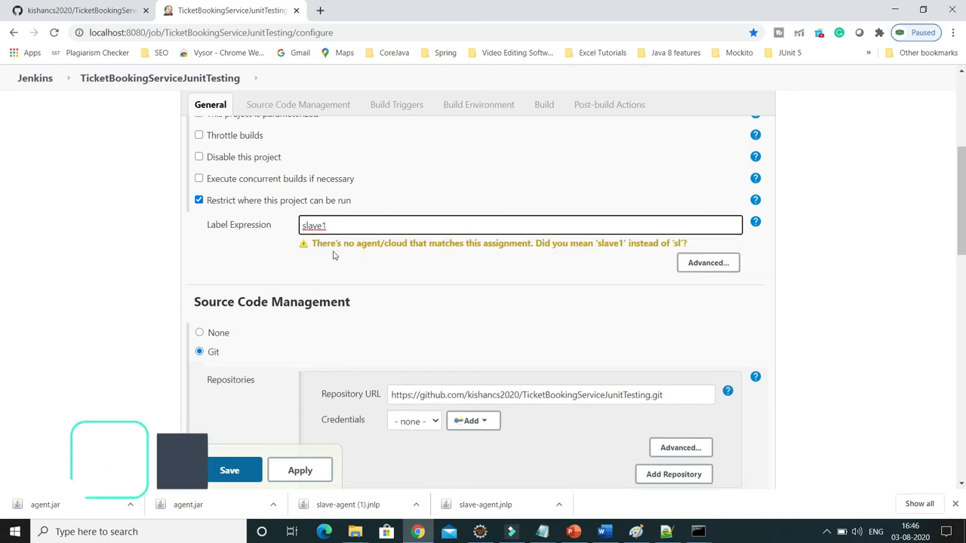
{"action": "left_click", "coordinate": [329, 225]}
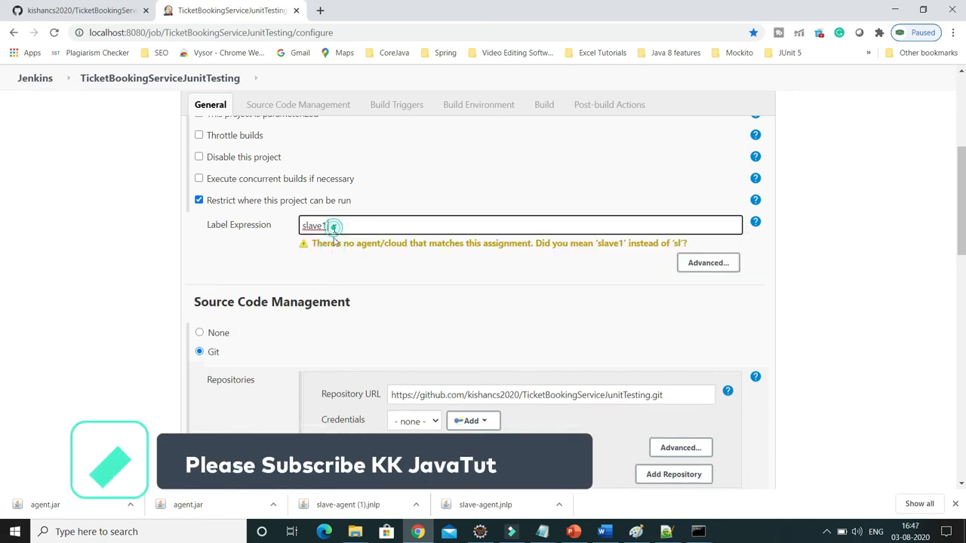
{"action": "scroll", "coordinate": [381, 287], "scroll_direction": "down", "scroll_amount": 15}
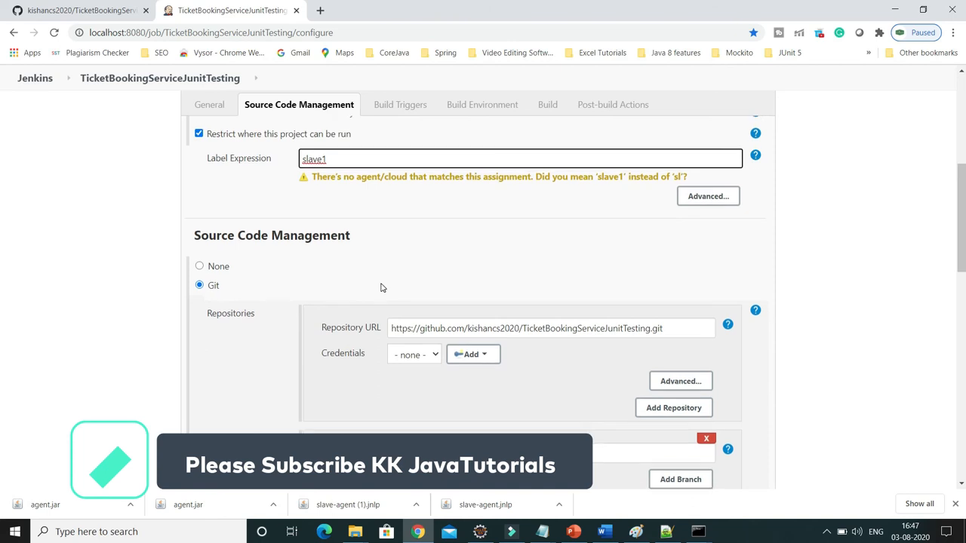
{"action": "left_click", "coordinate": [301, 413]}
{"action": "left_click", "coordinate": [233, 411]}
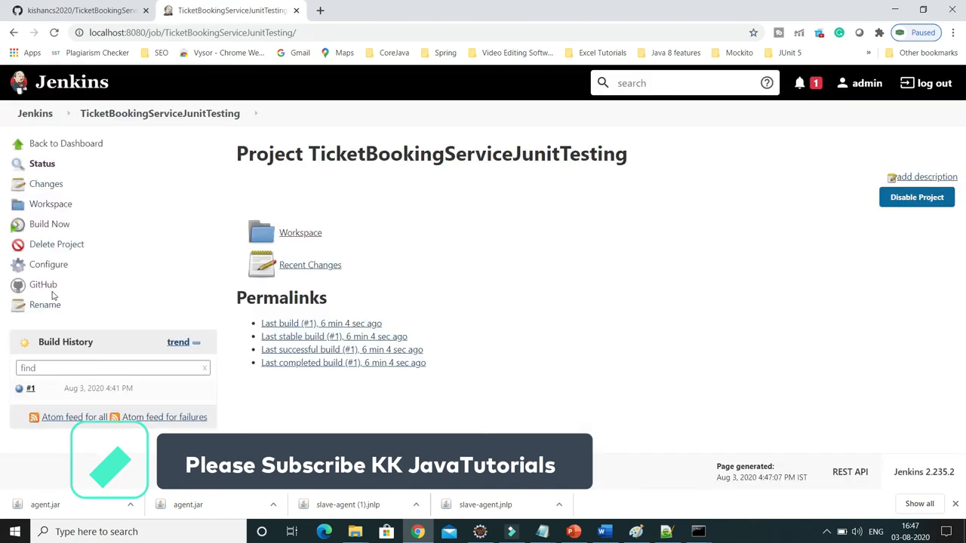
Start a new build of the TicketBookingServiceJunitTesting project and open build #2's console output to check its agent label.
{"action": "left_click", "coordinate": [48, 226]}
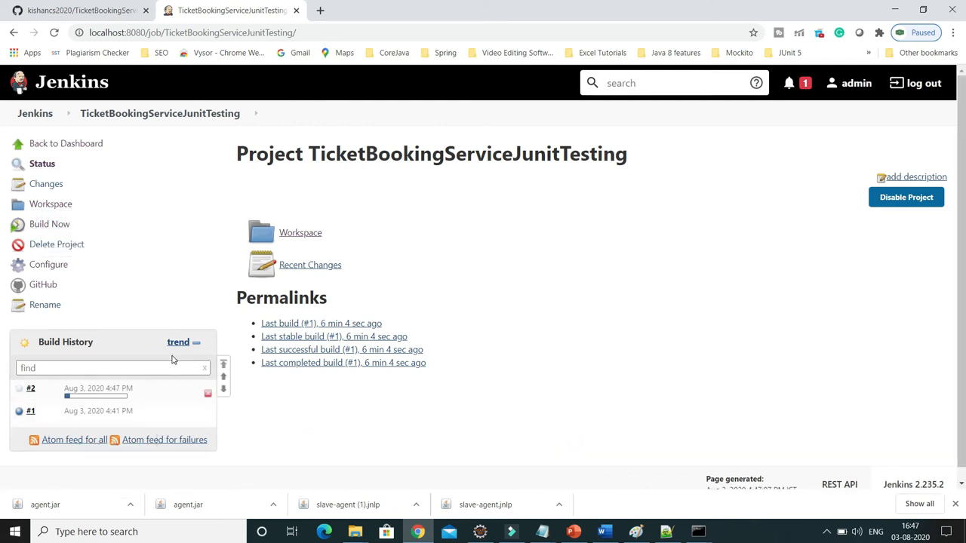
{"action": "left_click", "coordinate": [90, 396]}
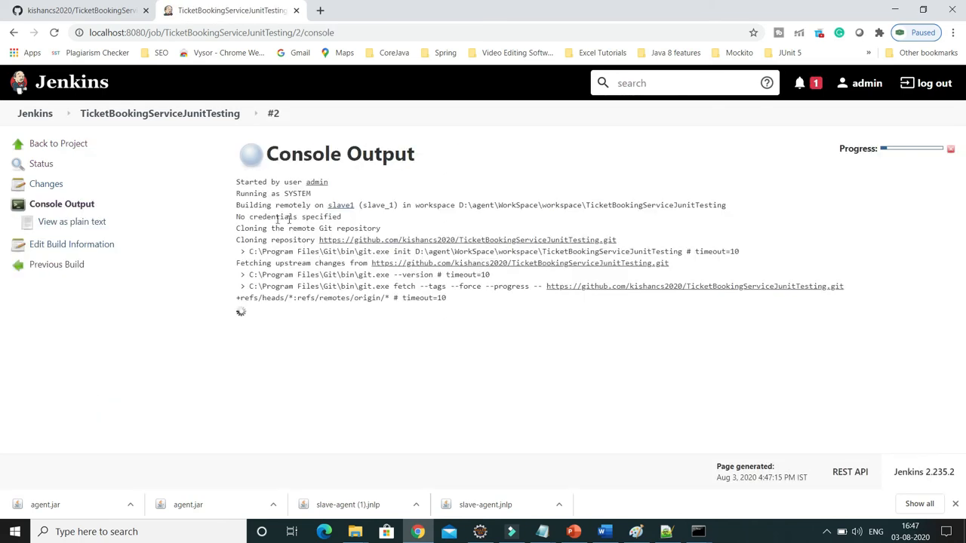
{"action": "left_click_drag", "start_coordinate": [393, 205], "coordinate": [367, 205]}
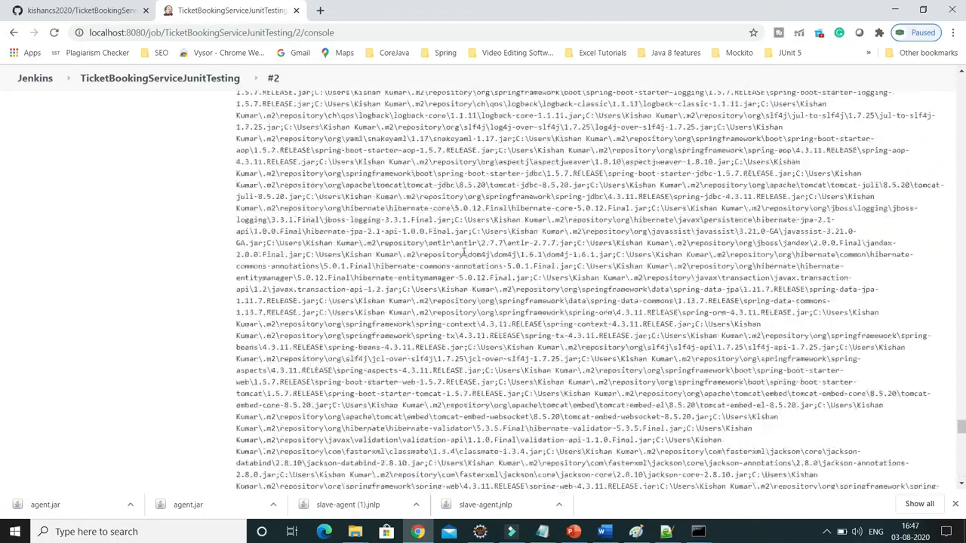
Examine the start of build #2's console output, highlighting the remote-build text and the workspace path on the agent.
{"action": "scroll", "coordinate": [463, 253], "scroll_direction": "up", "scroll_amount": 15}
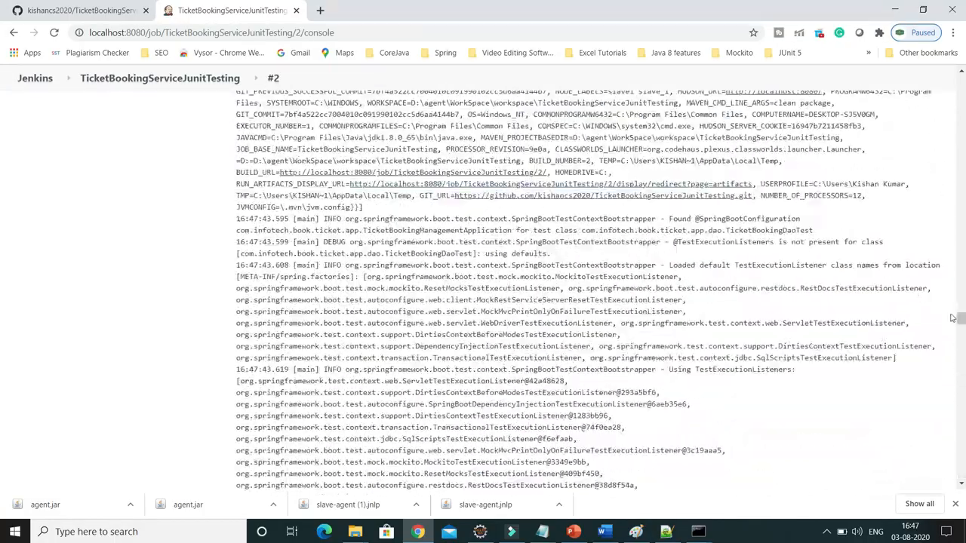
{"action": "left_click", "coordinate": [962, 317]}
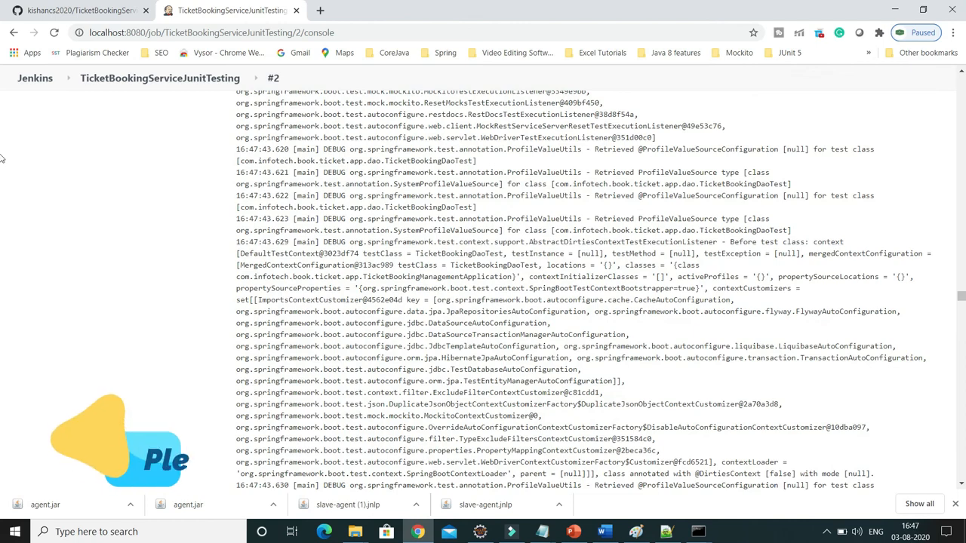
{"action": "left_click_drag", "start_coordinate": [962, 299], "coordinate": [963, 58]}
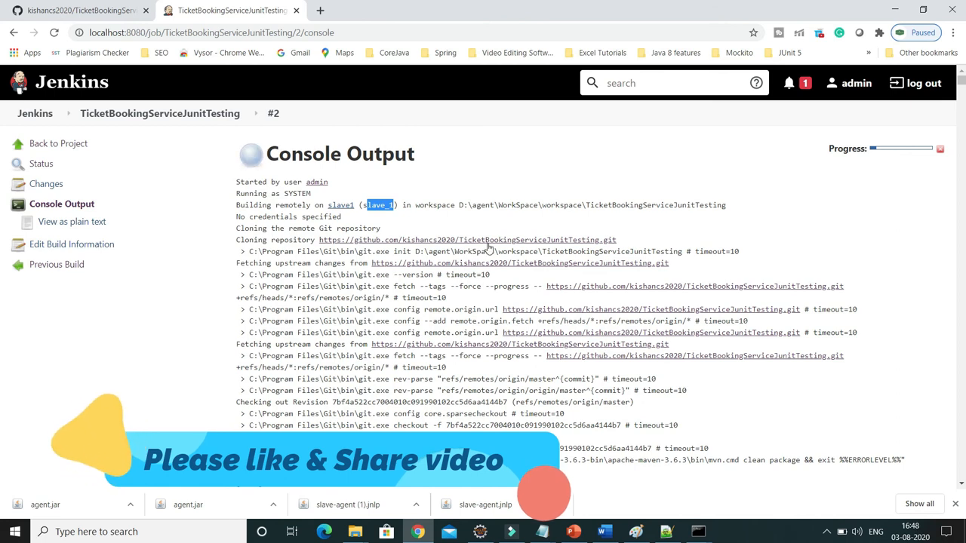
{"action": "left_click_drag", "start_coordinate": [236, 205], "coordinate": [317, 200]}
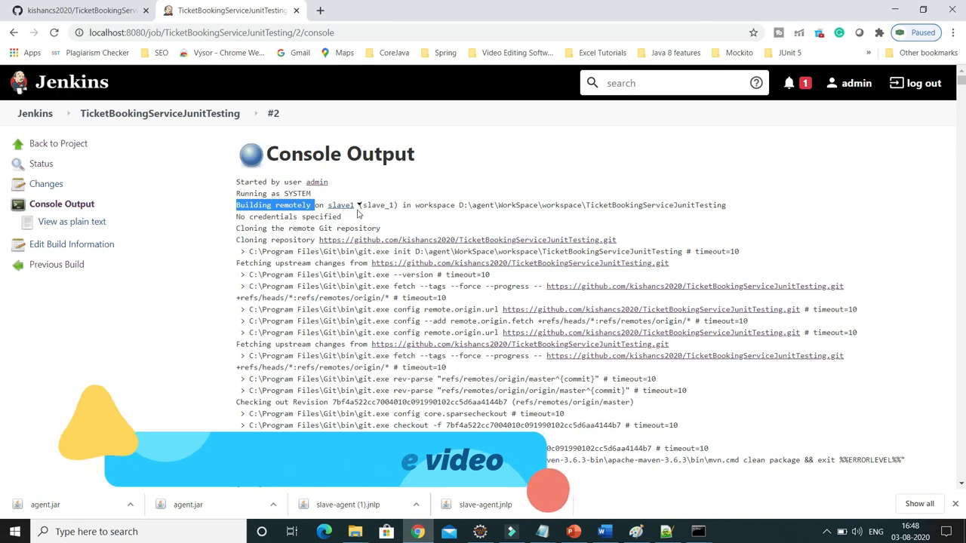
{"action": "double_click", "coordinate": [477, 205]}
{"action": "left_click_drag", "start_coordinate": [503, 206], "coordinate": [591, 205]}
{"action": "left_click_drag", "start_coordinate": [463, 205], "coordinate": [584, 204]}
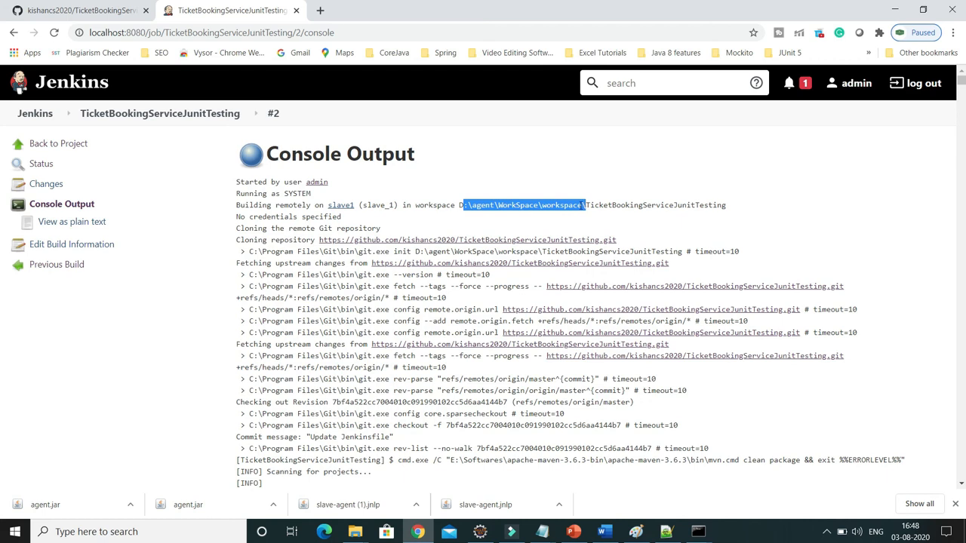
{"action": "left_click_drag", "start_coordinate": [582, 205], "coordinate": [461, 205]}
Switch to the WorkSpace window in File Explorer and open workspace\TicketBookingServiceJunitTesting to inspect the project files on the agent.
{"action": "left_click", "coordinate": [355, 531]}
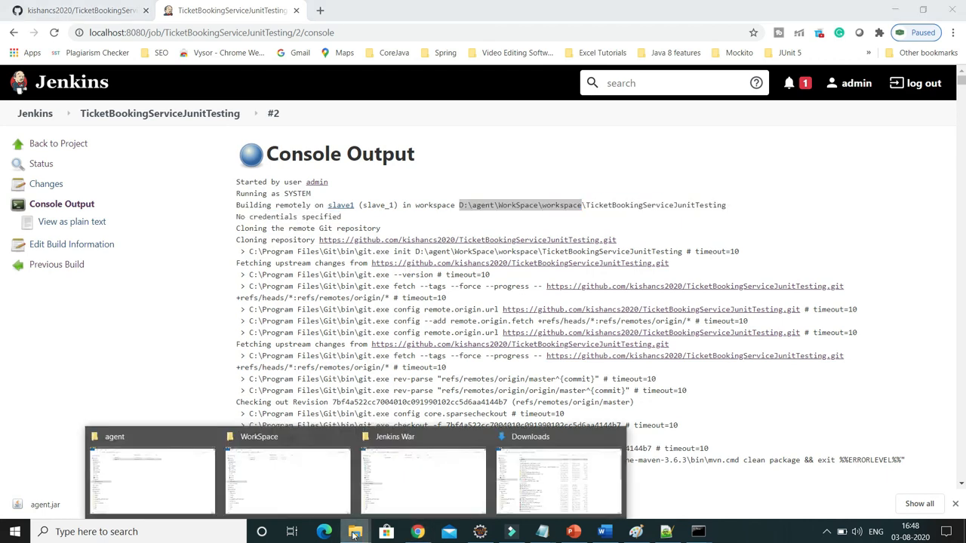
{"action": "left_click", "coordinate": [295, 476]}
{"action": "left_click", "coordinate": [212, 103]}
{"action": "double_click", "coordinate": [212, 103]}
{"action": "double_click", "coordinate": [255, 89]}
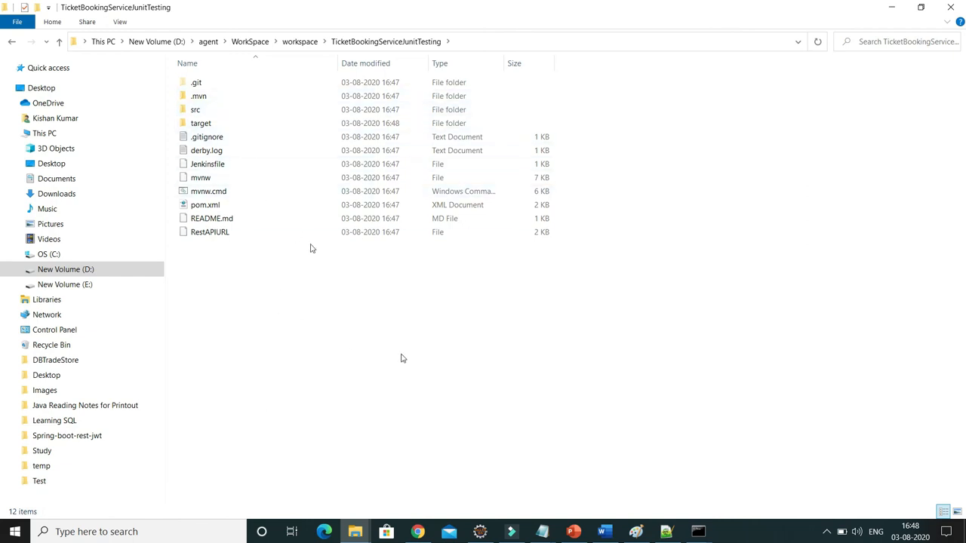
Switch back to Chrome, check the final build status at the end of the console output, and return to its beginning.
{"action": "key", "text": "alt+Tab"}
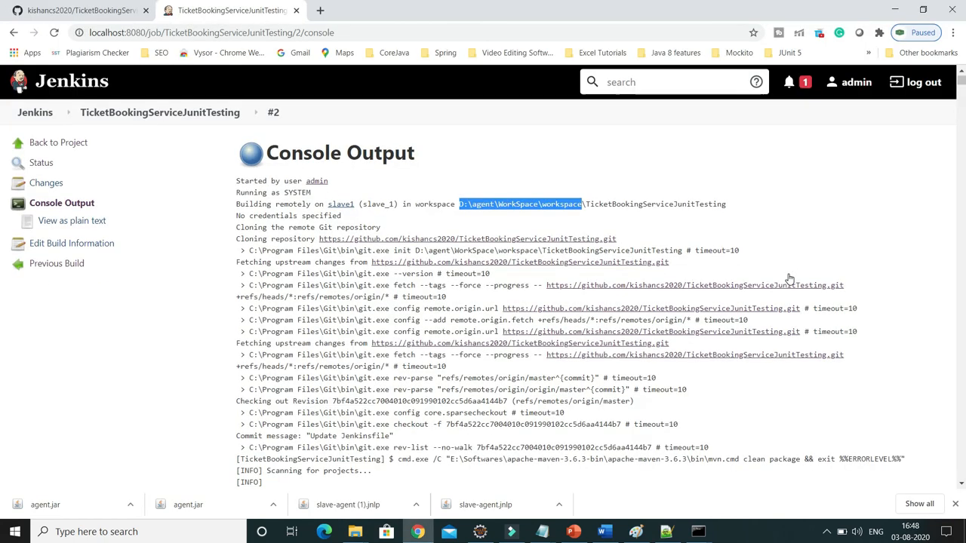
{"action": "scroll", "coordinate": [867, 227], "scroll_direction": "down", "scroll_amount": 10}
{"action": "left_click_drag", "start_coordinate": [960, 99], "coordinate": [959, 476]}
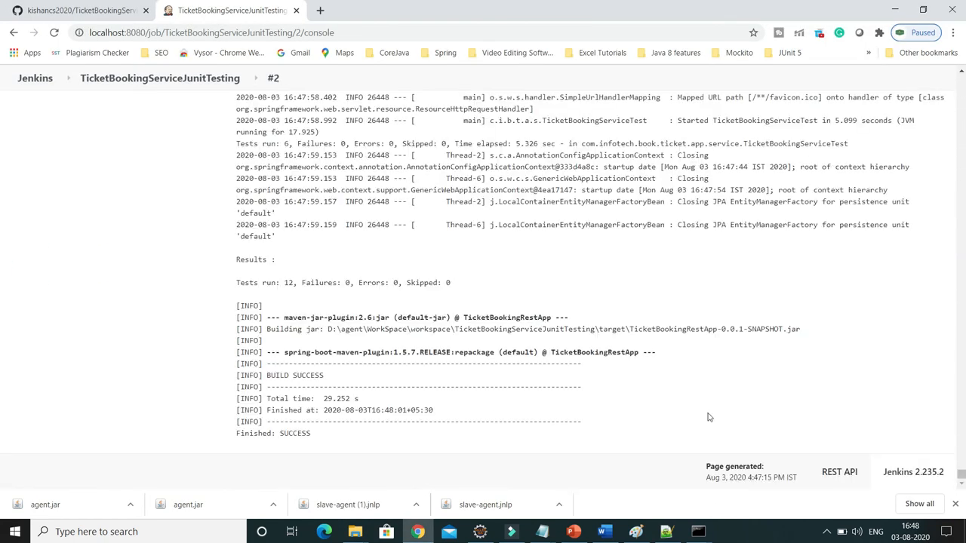
{"action": "double_click", "coordinate": [285, 434]}
{"action": "scroll", "coordinate": [470, 384], "scroll_direction": "up", "scroll_amount": 10}
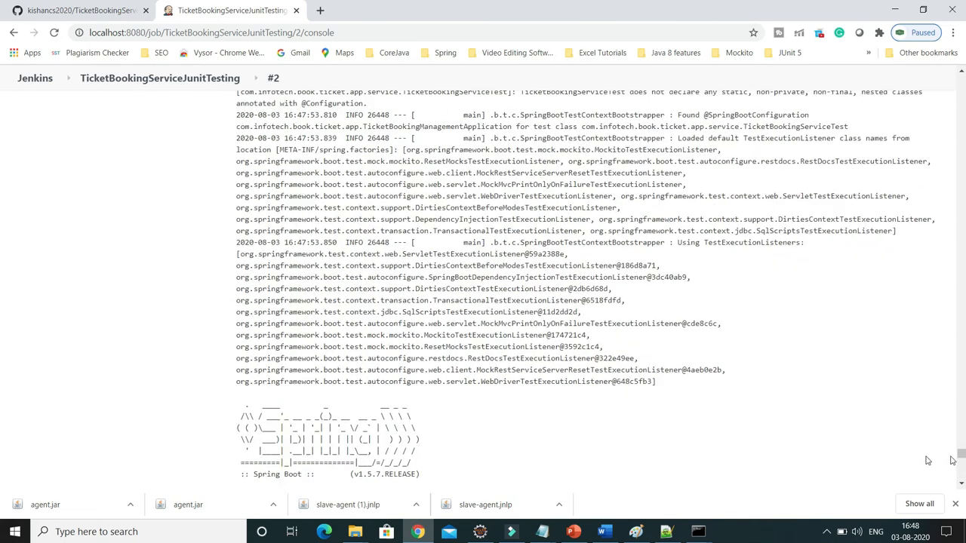
{"action": "left_click_drag", "start_coordinate": [961, 455], "coordinate": [961, 75]}
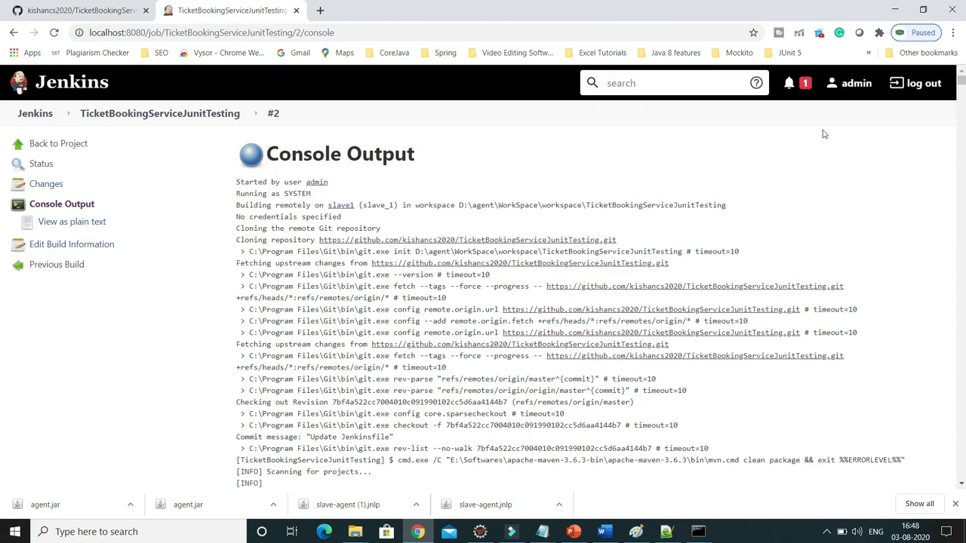